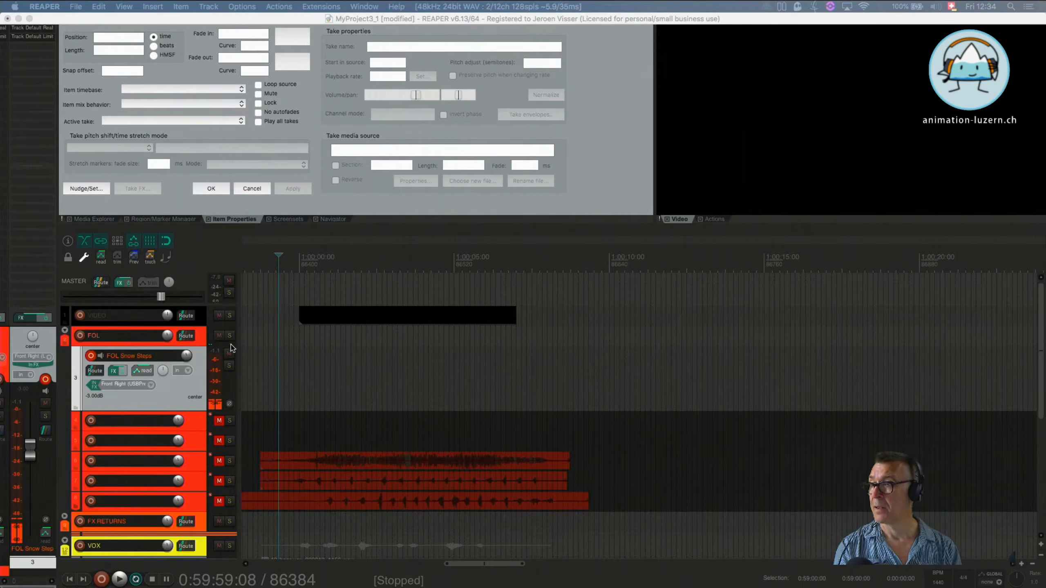
- Check the video frames around 1:00:00:00 and place the edit cursor at 0:59:58:20, shortly before the video clip starts
{"action": "left_click", "coordinate": [263, 271]}
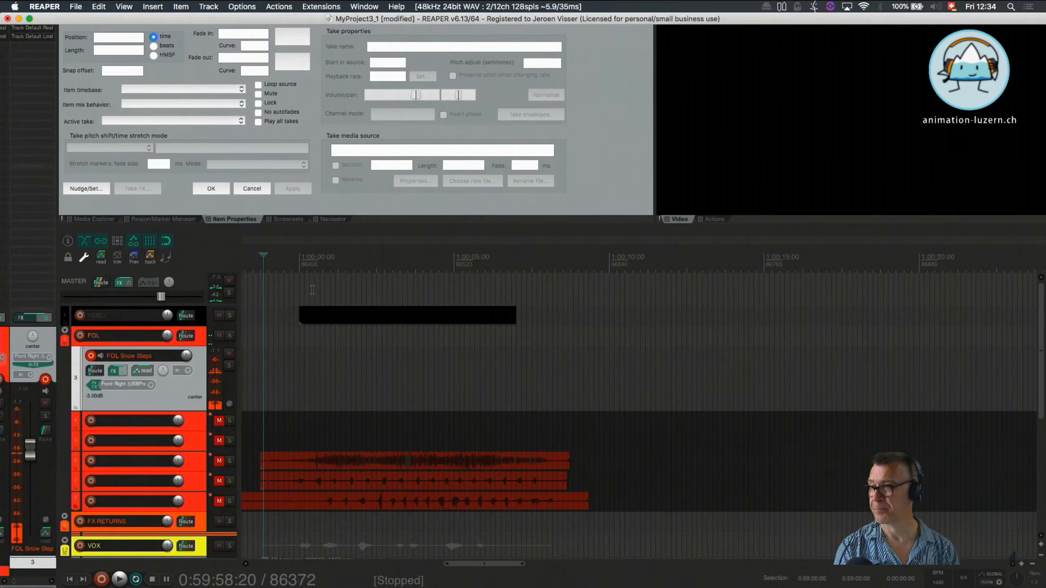
{"action": "left_click", "coordinate": [304, 259]}
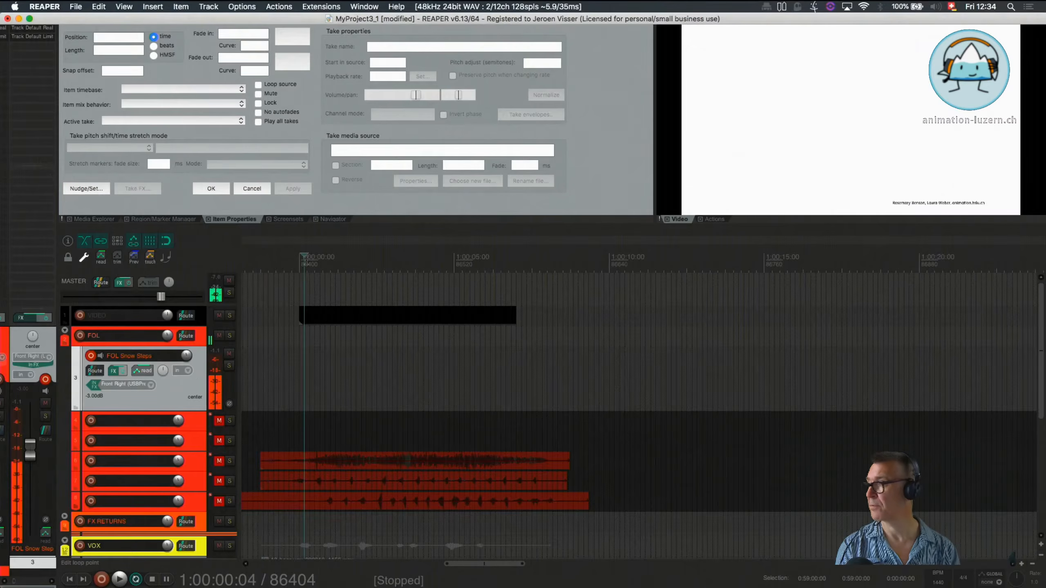
{"action": "left_click", "coordinate": [325, 263]}
{"action": "left_click", "coordinate": [346, 262]}
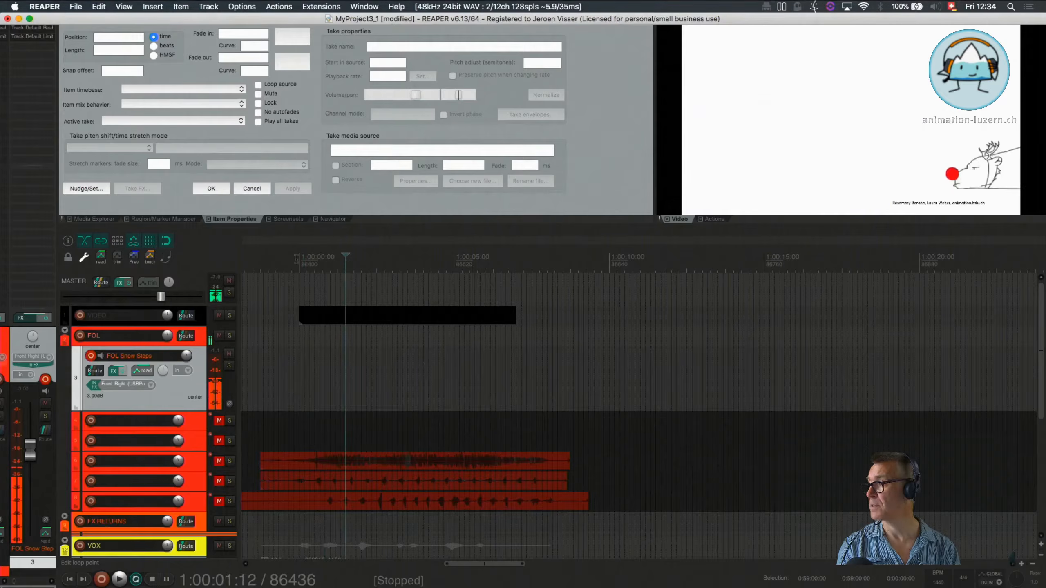
{"action": "left_click", "coordinate": [350, 266]}
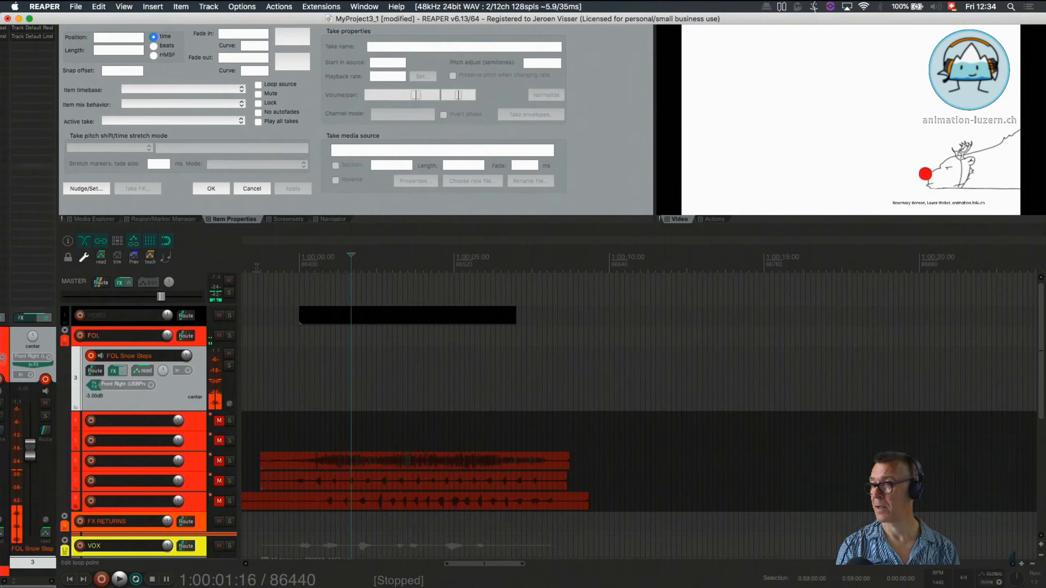
{"action": "left_click", "coordinate": [262, 267]}
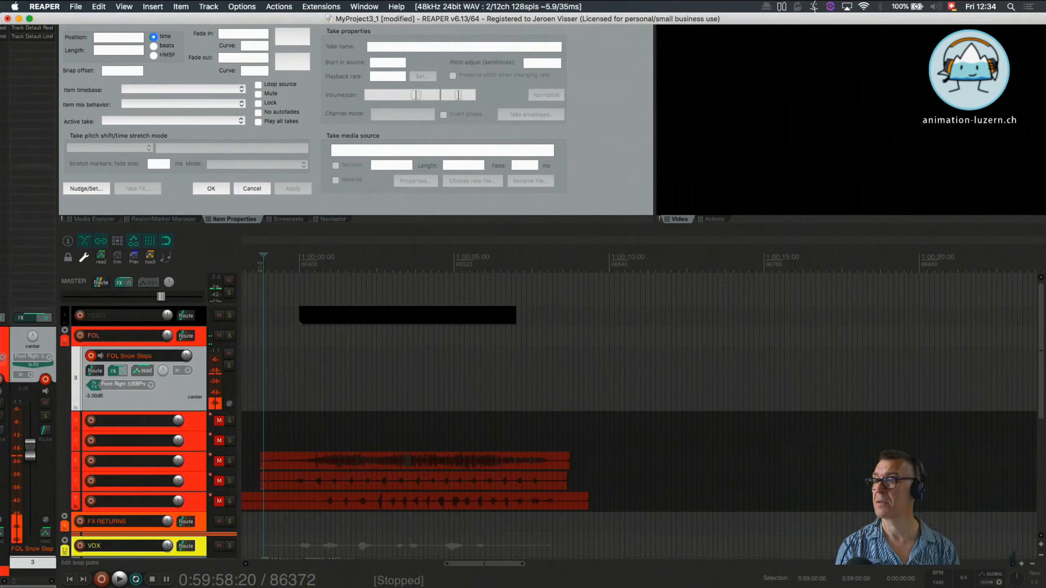
{"action": "left_click", "coordinate": [260, 267]}
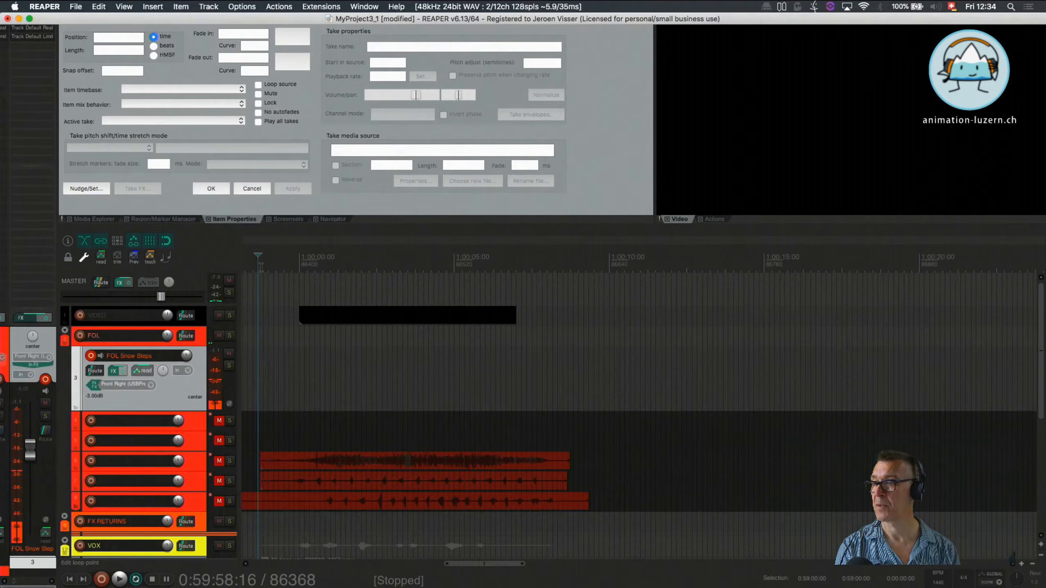
{"action": "left_click", "coordinate": [261, 267]}
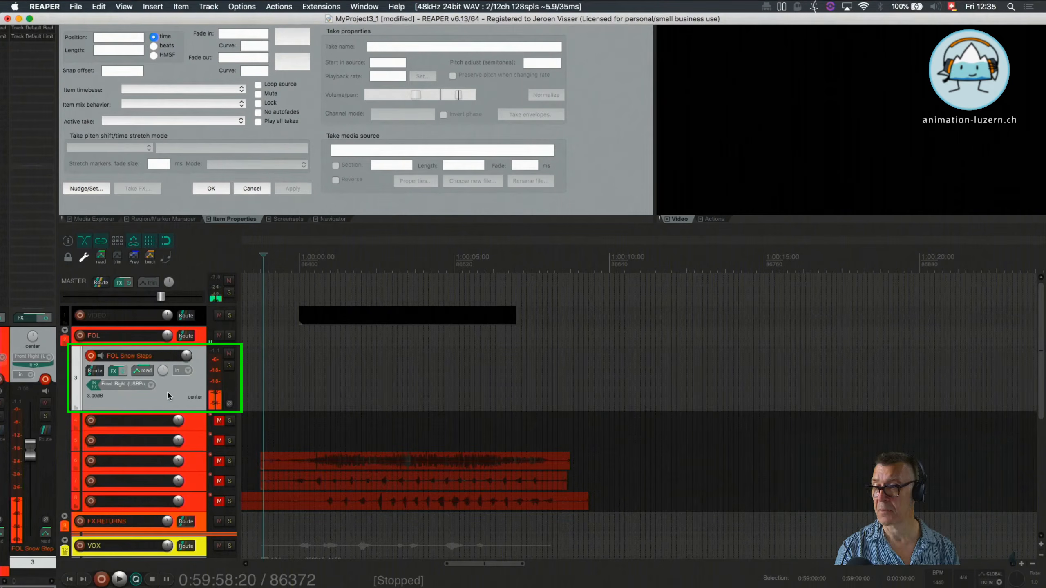
- Record three takes on the FOL Snow Steps track starting at 0:59:58:20, and disarm the track
{"action": "left_click", "coordinate": [98, 580]}
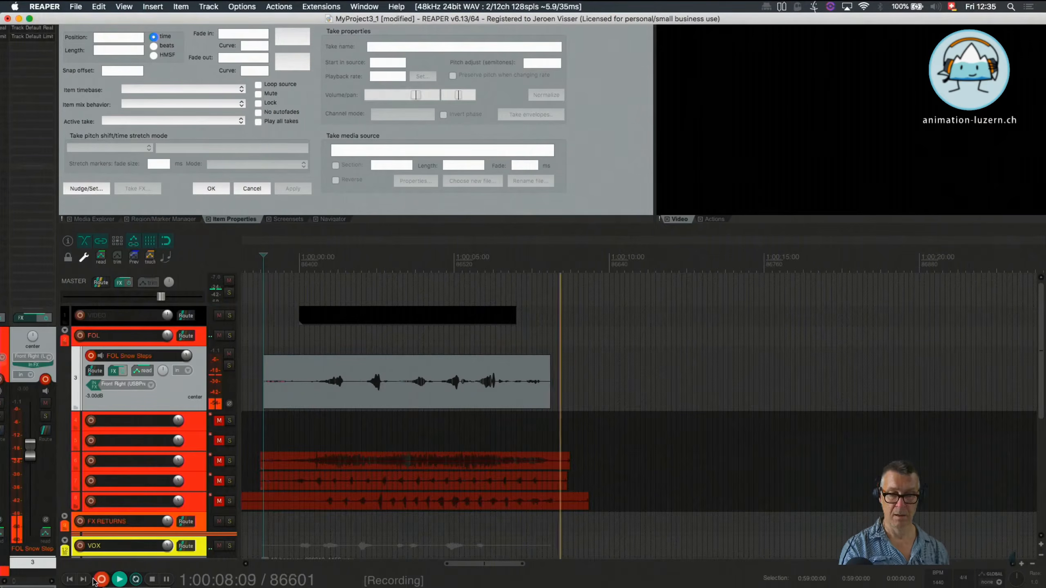
{"action": "left_click", "coordinate": [99, 580]}
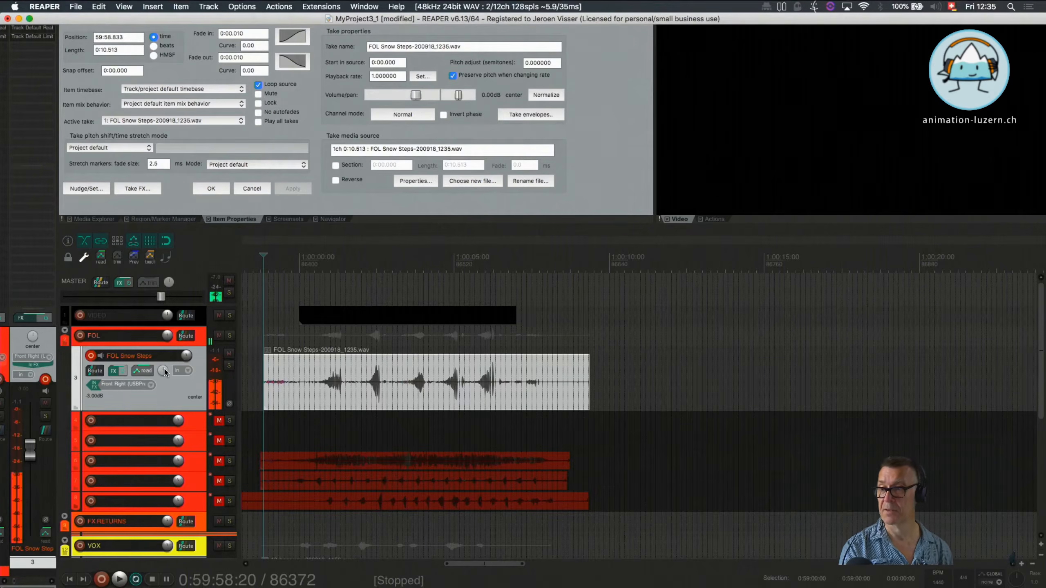
{"action": "left_click", "coordinate": [103, 580]}
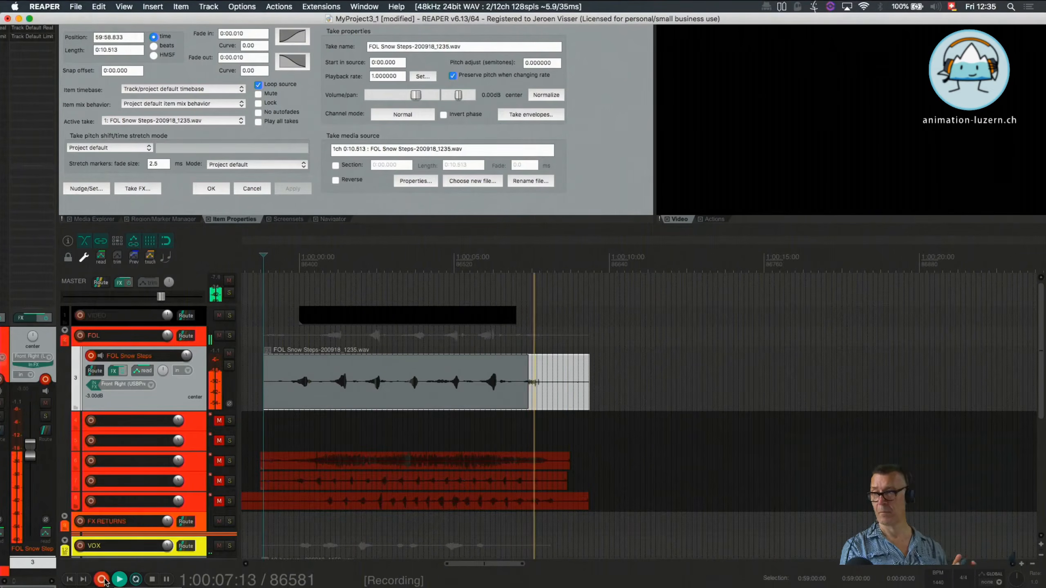
{"action": "left_click", "coordinate": [103, 580]}
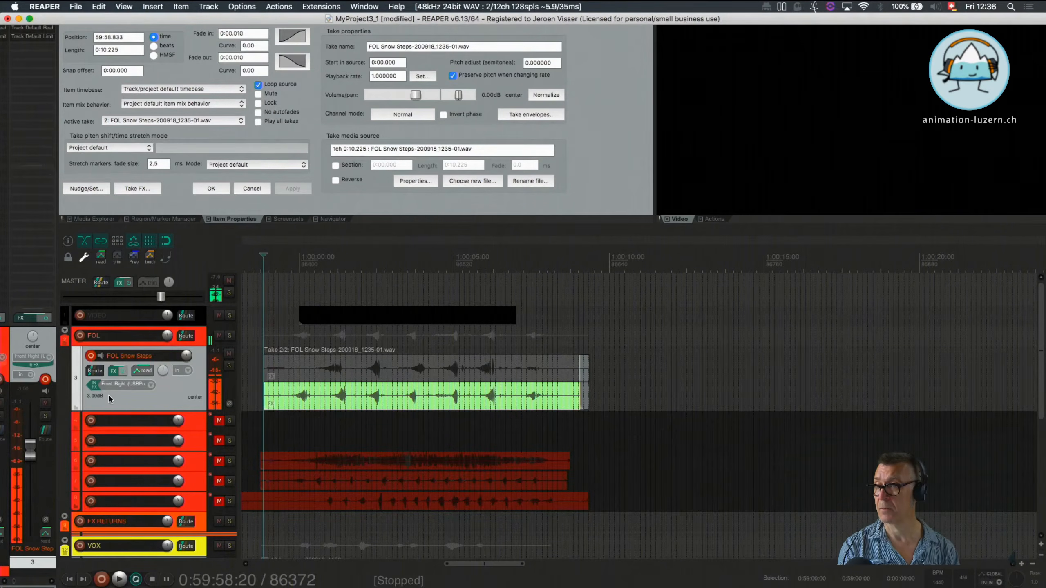
{"action": "left_click", "coordinate": [100, 580]}
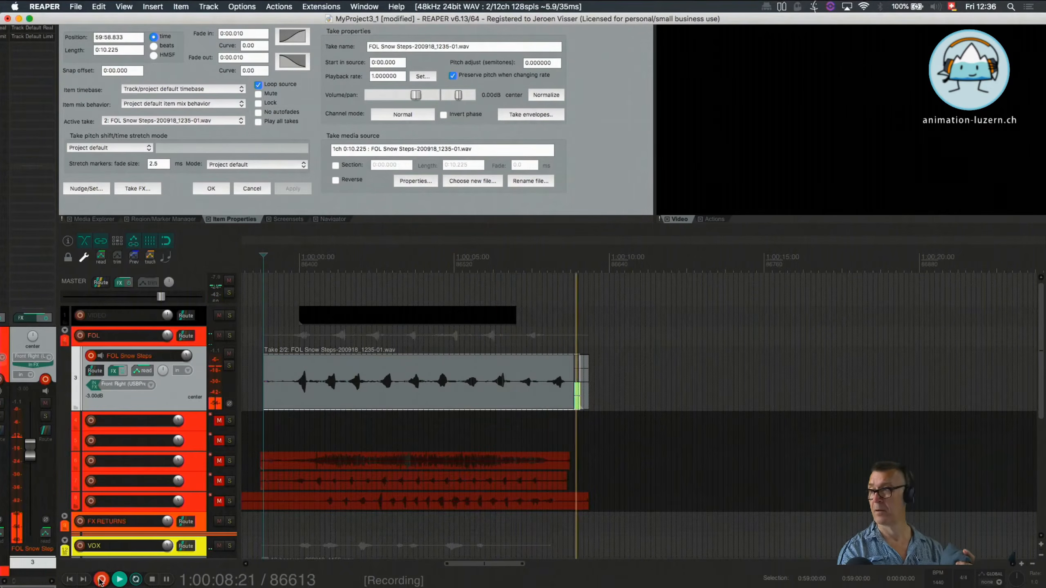
{"action": "left_click", "coordinate": [99, 579]}
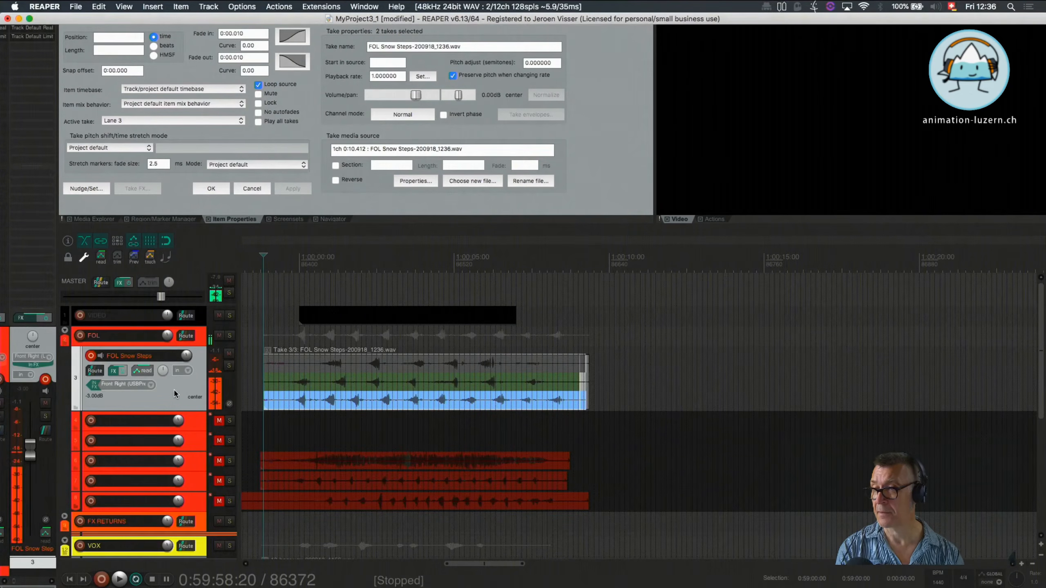
{"action": "left_click", "coordinate": [89, 354]}
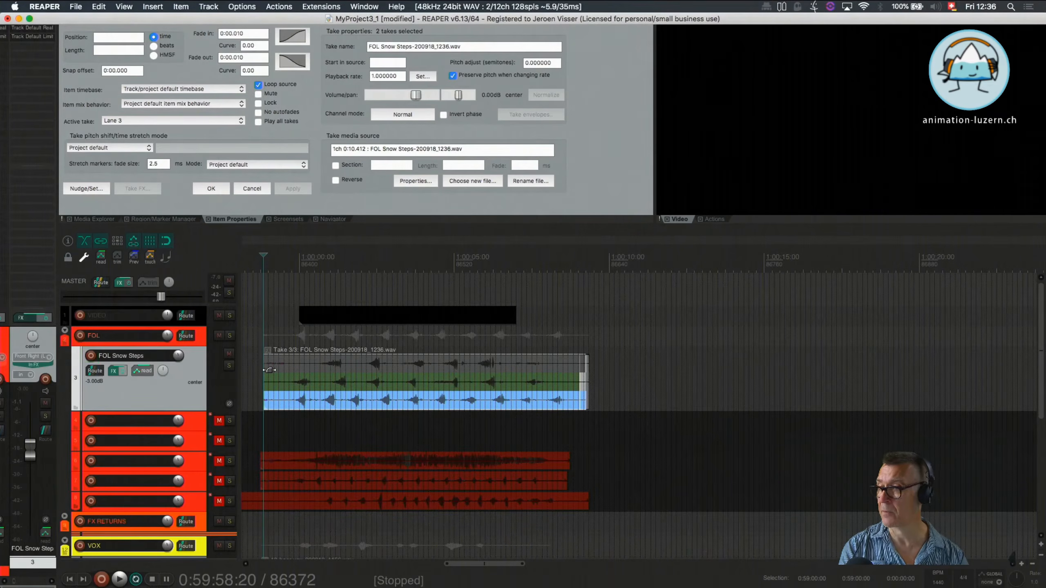
- Audition the third take and, from 0:59:59:12, the first take of the snow steps against the video
{"action": "key", "text": "space"}
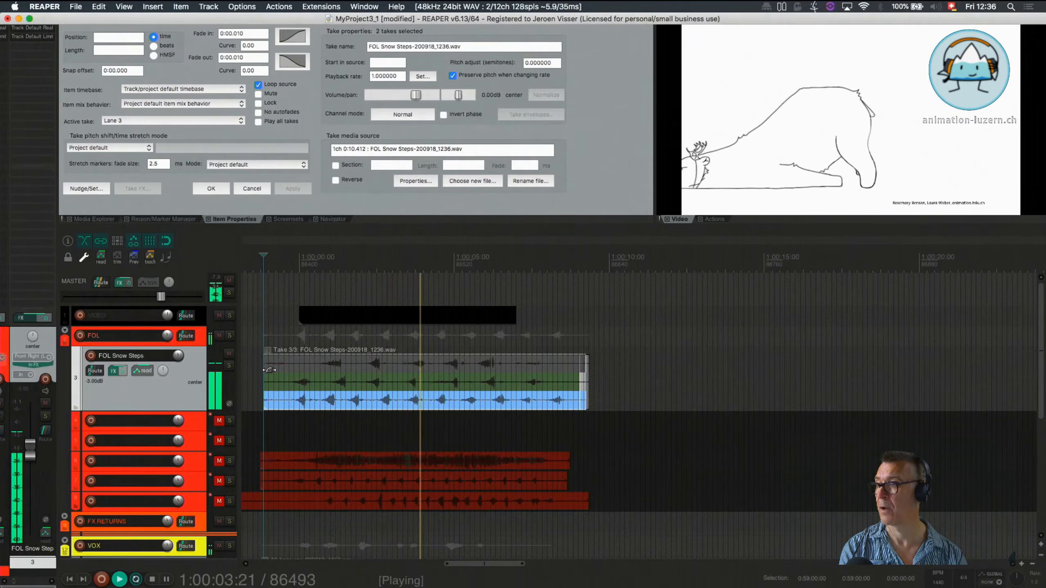
{"action": "key", "text": "space"}
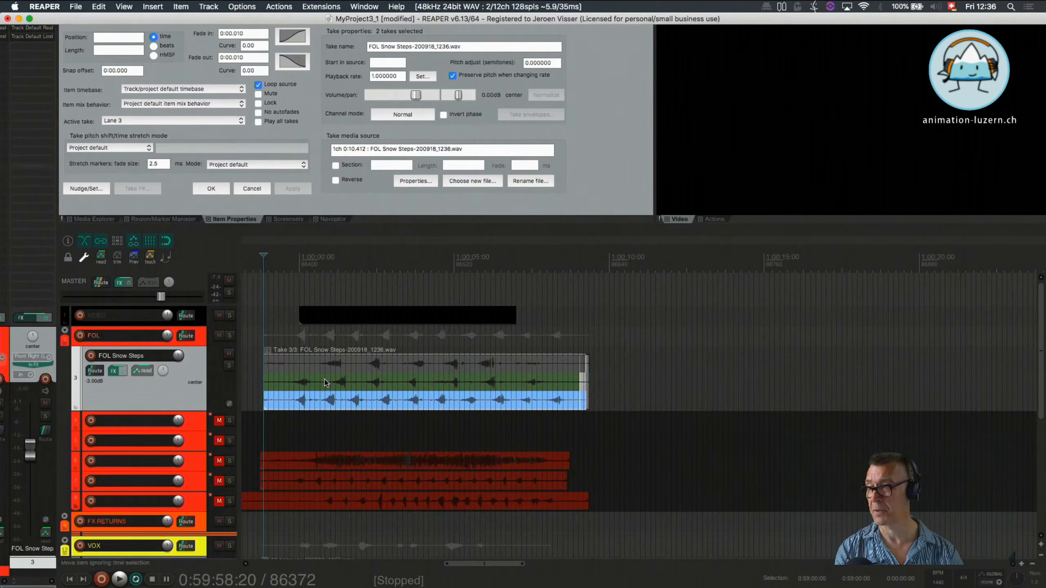
{"action": "left_click", "coordinate": [326, 382]}
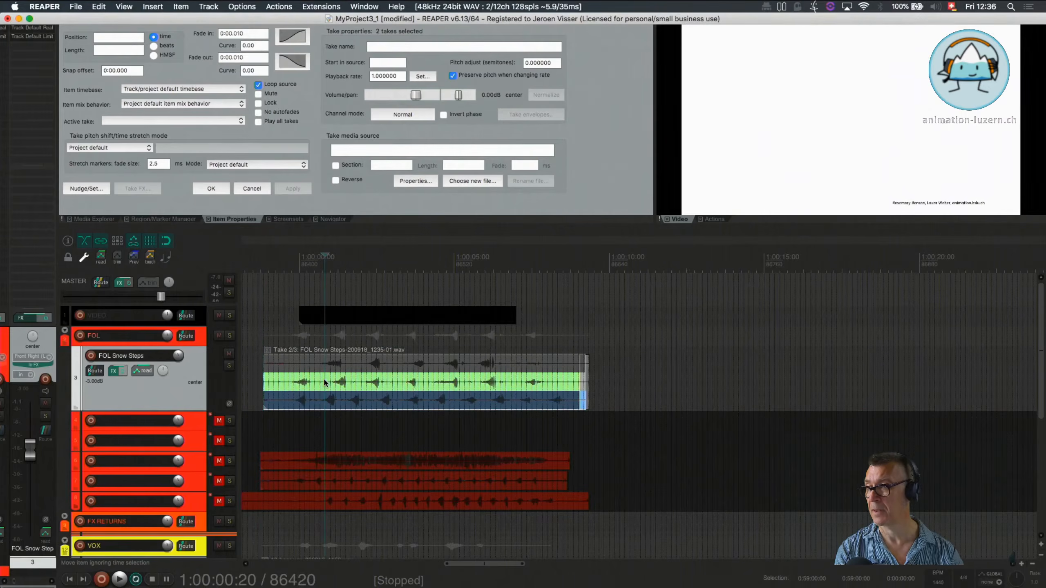
{"action": "left_click", "coordinate": [309, 362]}
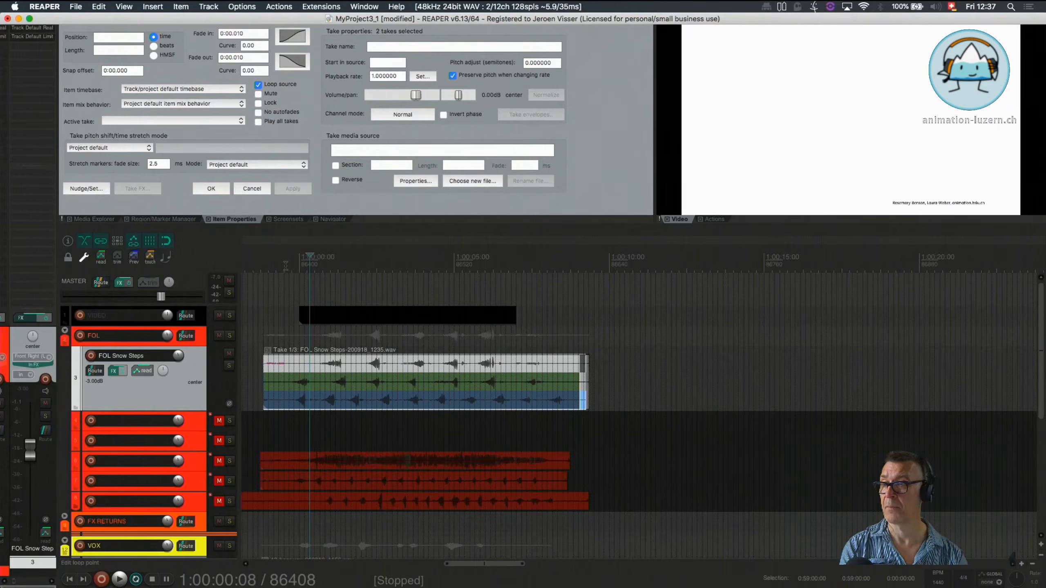
{"action": "left_click", "coordinate": [285, 264]}
{"action": "key", "text": "space"}
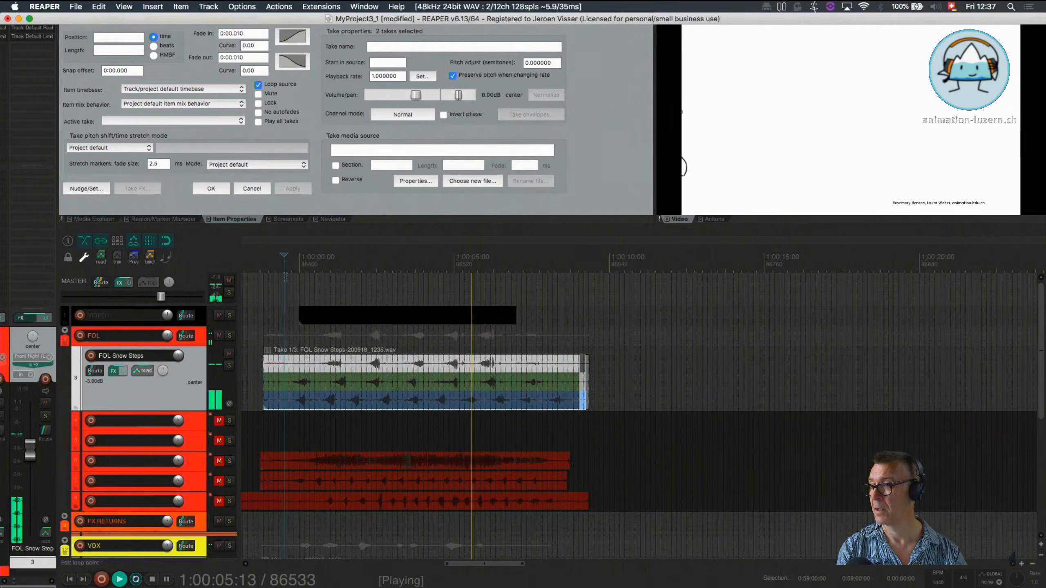
{"action": "key", "text": "space"}
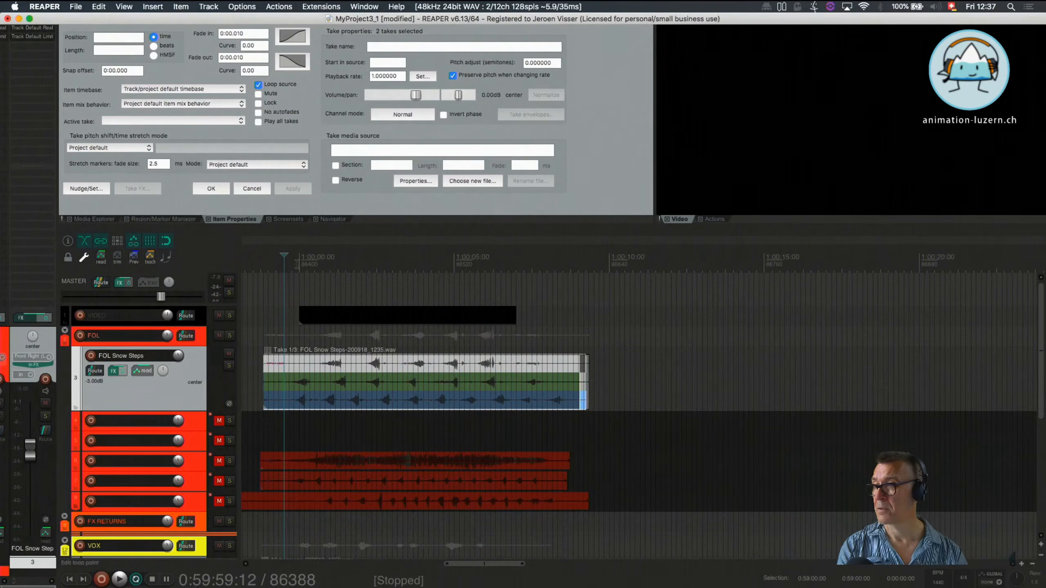
- Trim the start of all the recorded snow step takes to 0:59:59:16
{"action": "left_click", "coordinate": [289, 266]}
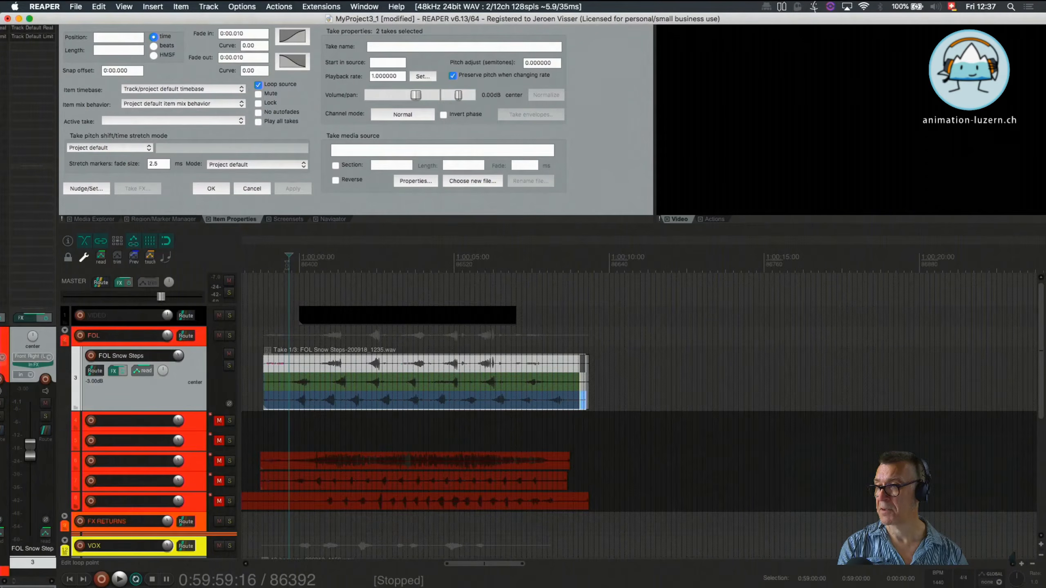
{"action": "left_click", "coordinate": [284, 264]}
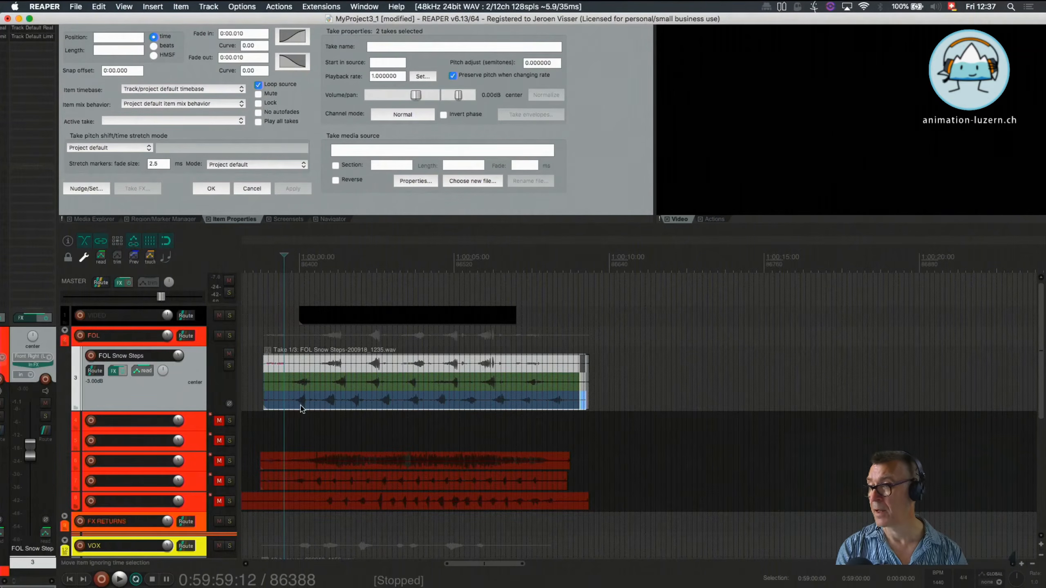
{"action": "left_click", "coordinate": [288, 266]}
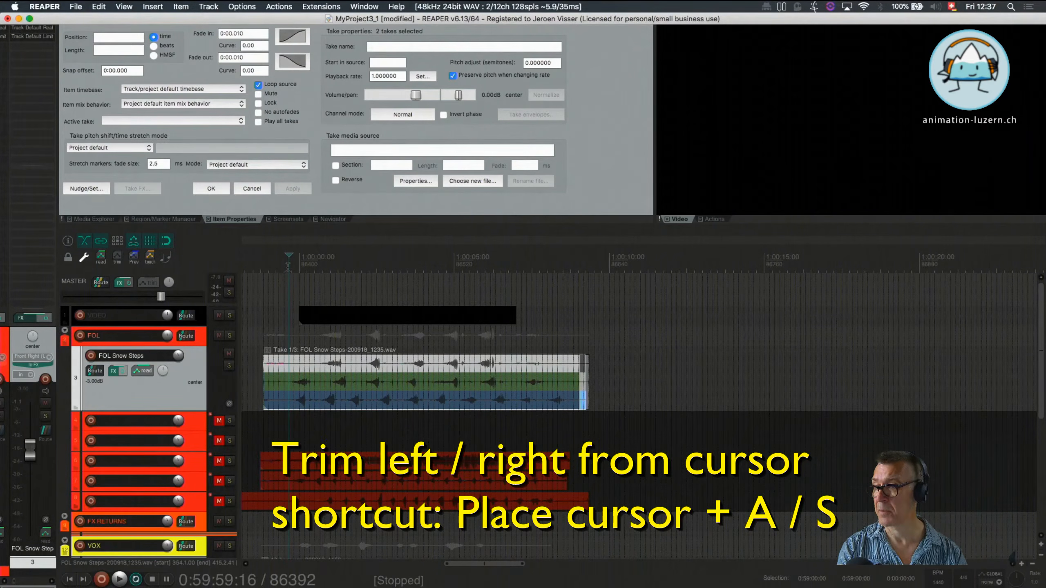
{"action": "key", "text": "a"}
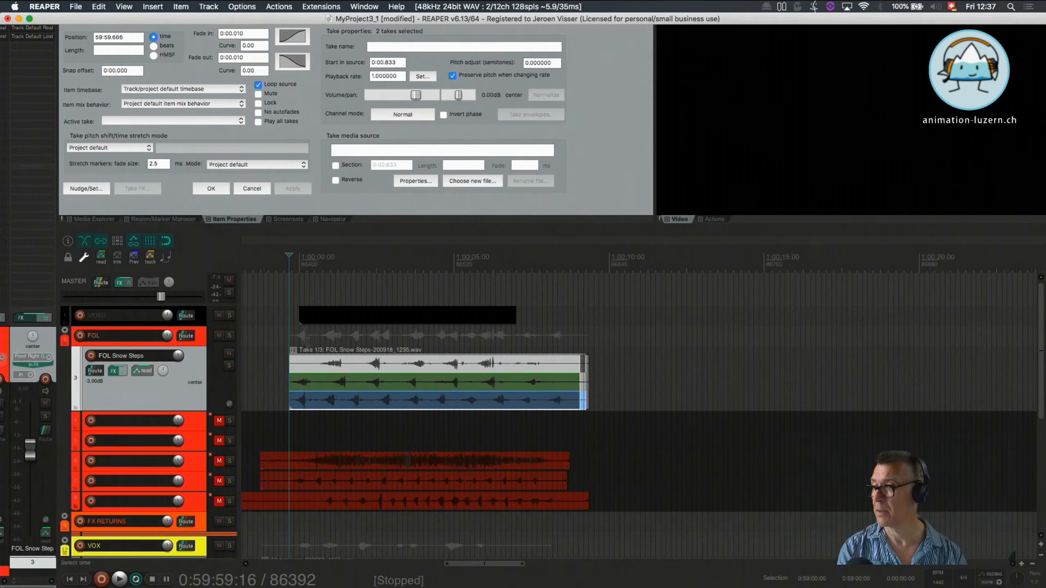
- Activate take 3 and split the takes between footsteps at 1:00:00:08, 1:00:01:12, 1:00:03:00, 1:00:04:08 and 1:00:05:20
{"action": "left_click", "coordinate": [316, 402]}
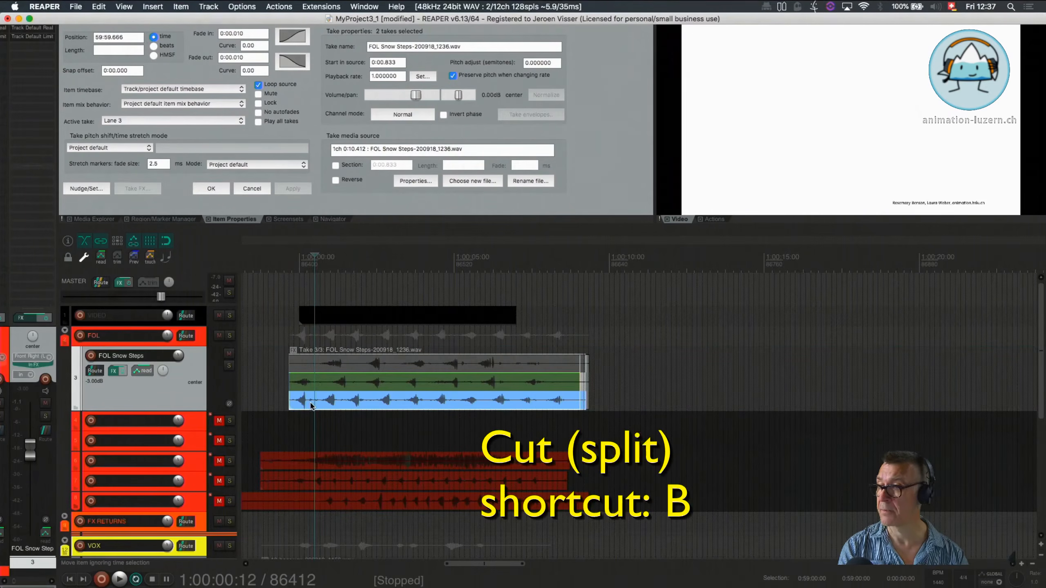
{"action": "left_click", "coordinate": [310, 403]}
{"action": "key", "text": "b"}
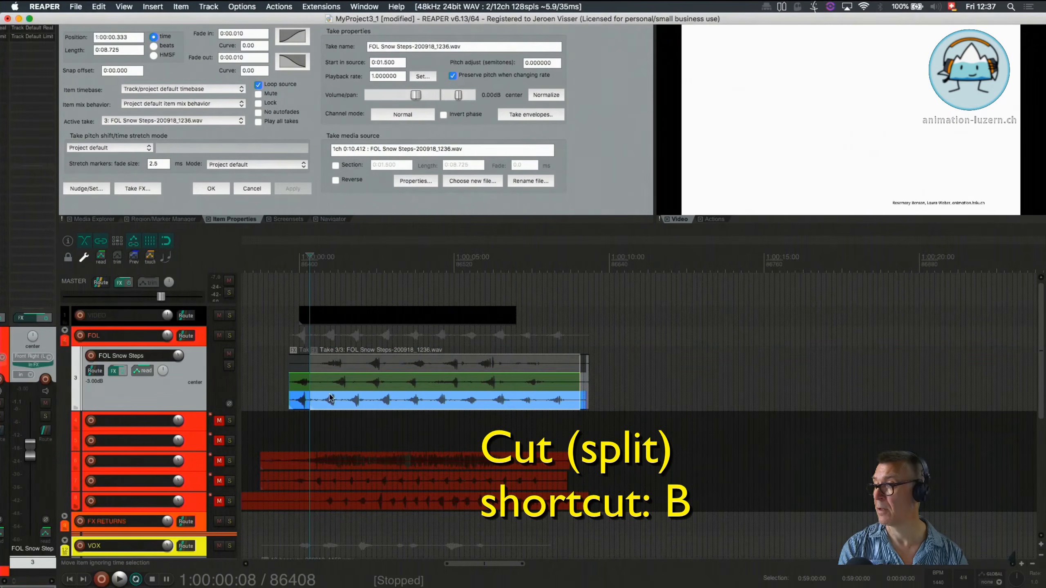
{"action": "left_click", "coordinate": [347, 406]}
{"action": "key", "text": "b"}
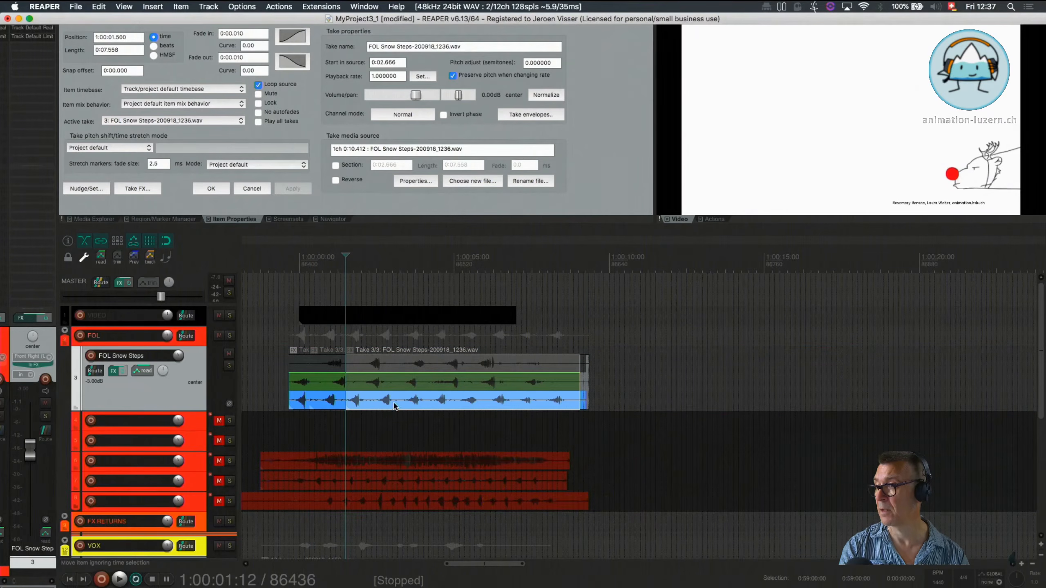
{"action": "left_click", "coordinate": [394, 406]}
{"action": "key", "text": "s"}
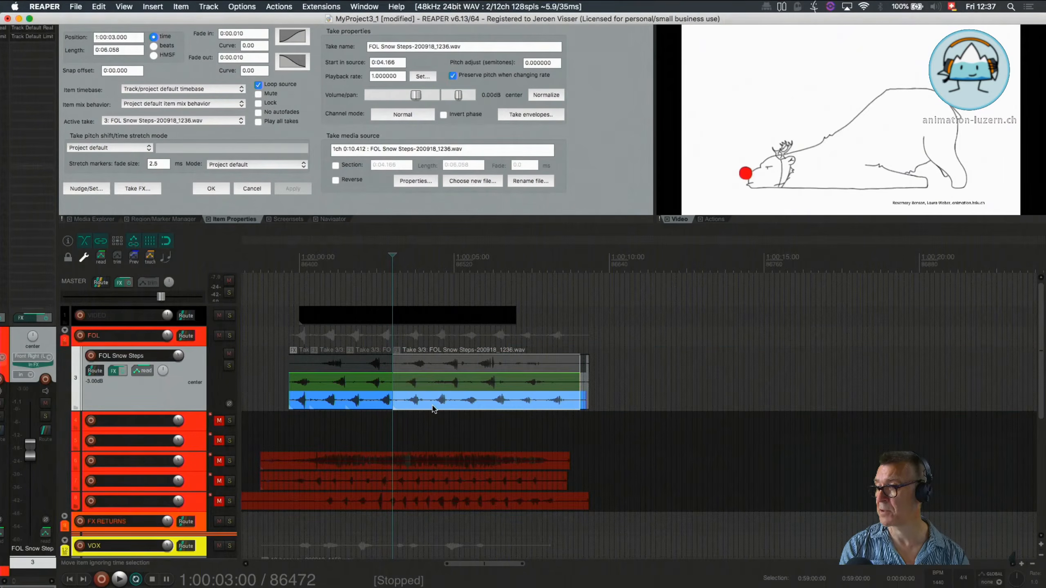
{"action": "left_click", "coordinate": [433, 408]}
{"action": "key", "text": "s"}
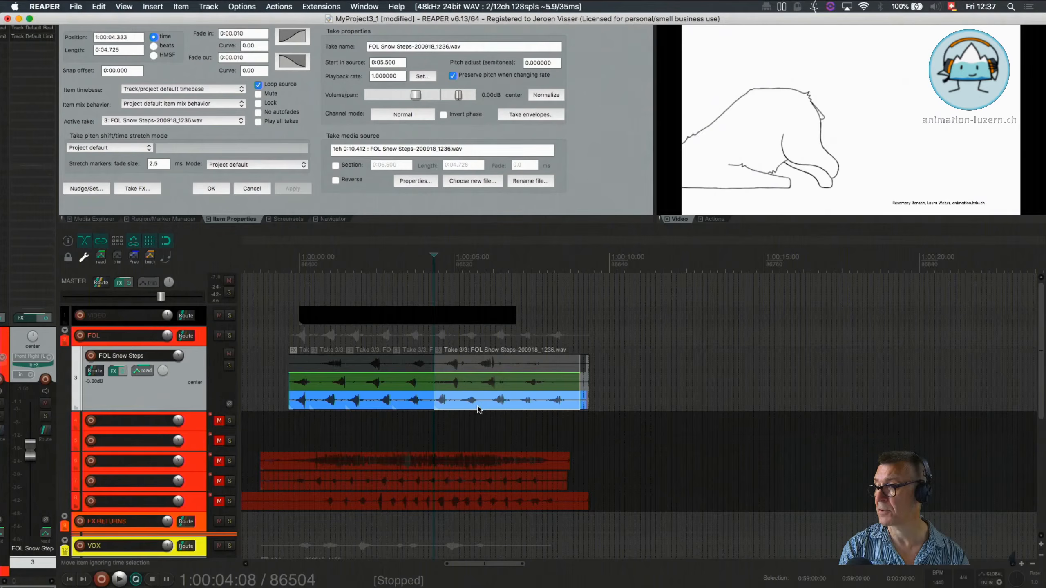
{"action": "left_click", "coordinate": [479, 409]}
{"action": "key", "text": "s"}
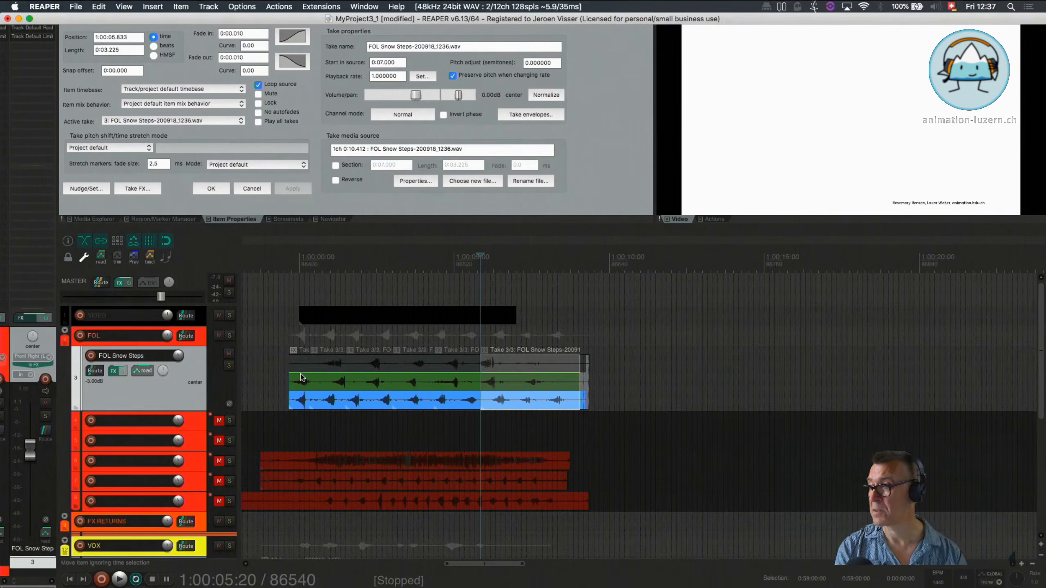
- Choose the active takes for the split segments: take 2 for the second and fourth, take 1 for the third and fifth, take 3 for the last
{"action": "left_click", "coordinate": [331, 386]}
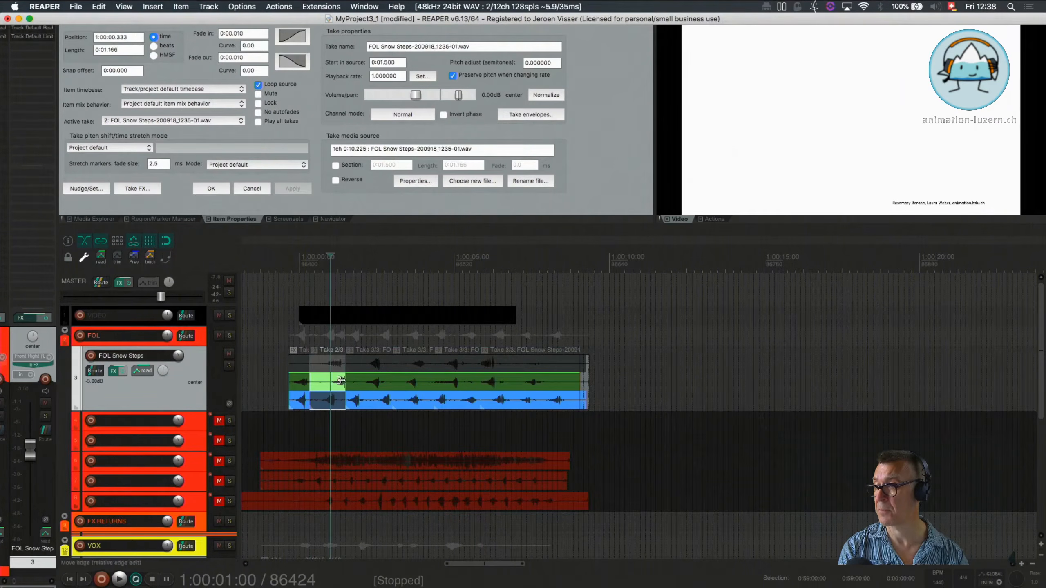
{"action": "left_click", "coordinate": [375, 368]}
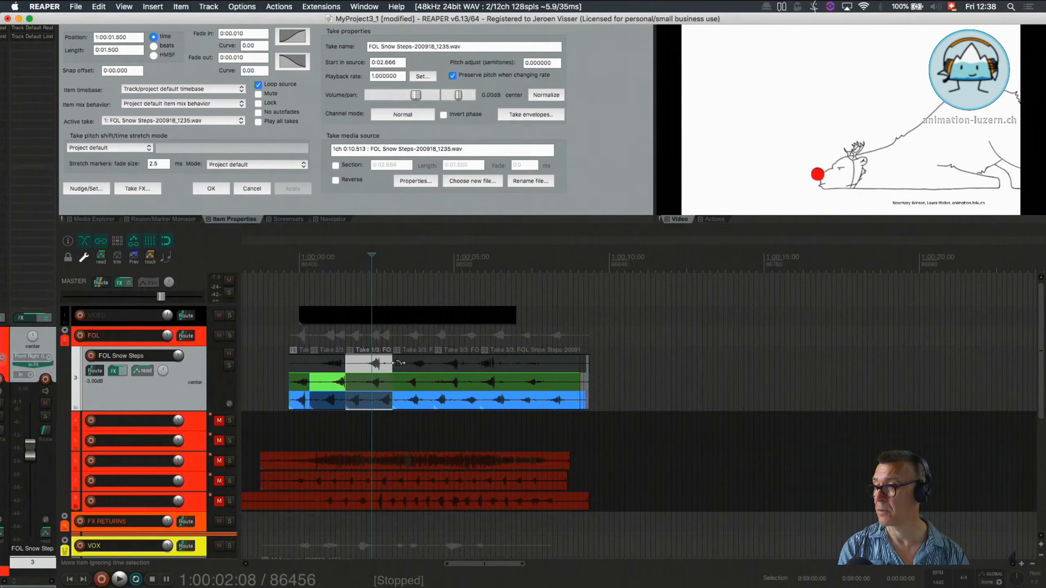
{"action": "left_click", "coordinate": [414, 382]}
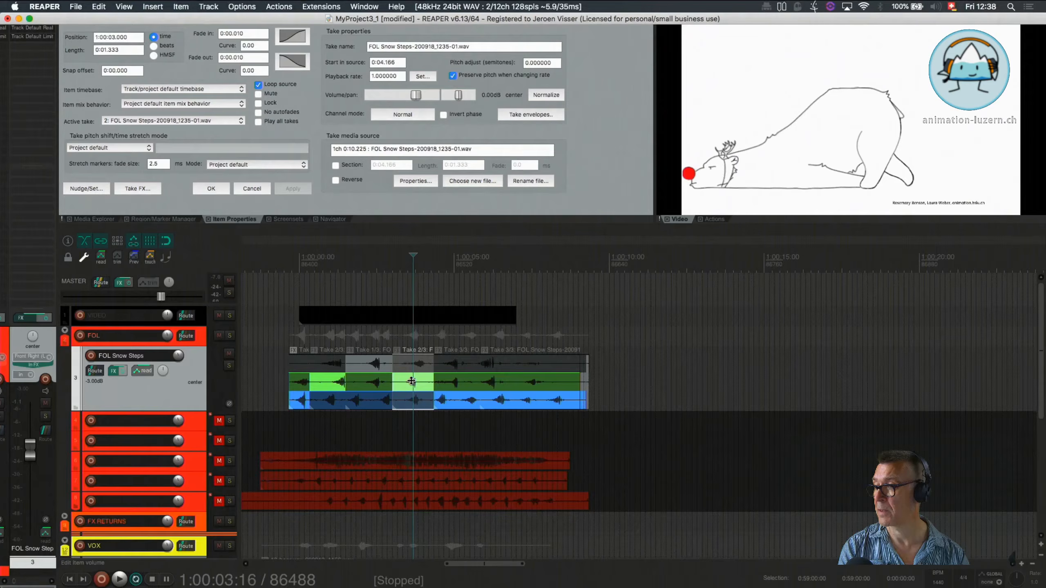
{"action": "left_click", "coordinate": [450, 366]}
{"action": "left_click", "coordinate": [500, 403]}
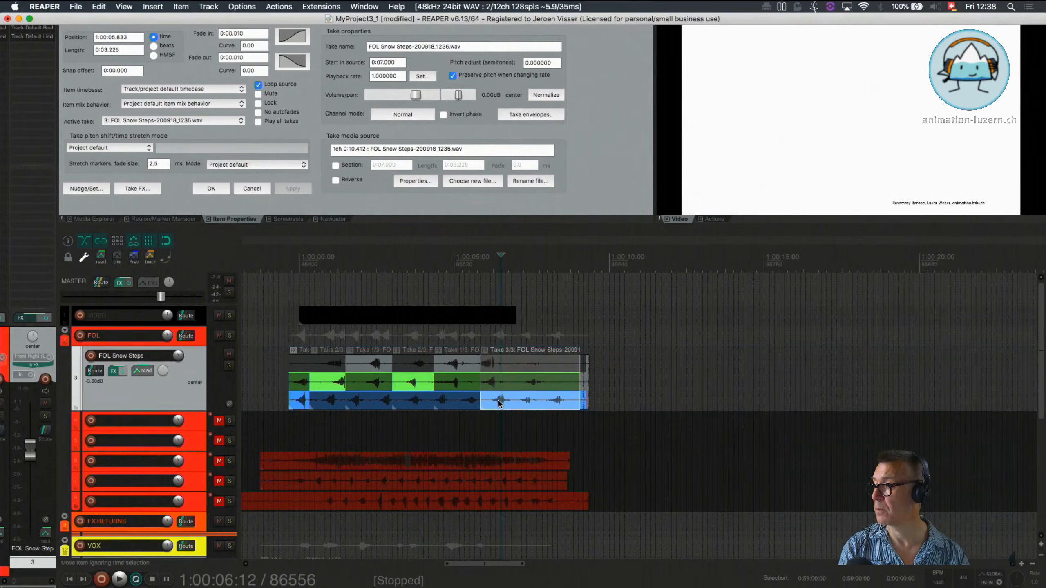
- Split the last snow step segment at 1:00:07:00 and make take 2 active for the new final segment
{"action": "left_click", "coordinate": [517, 406]}
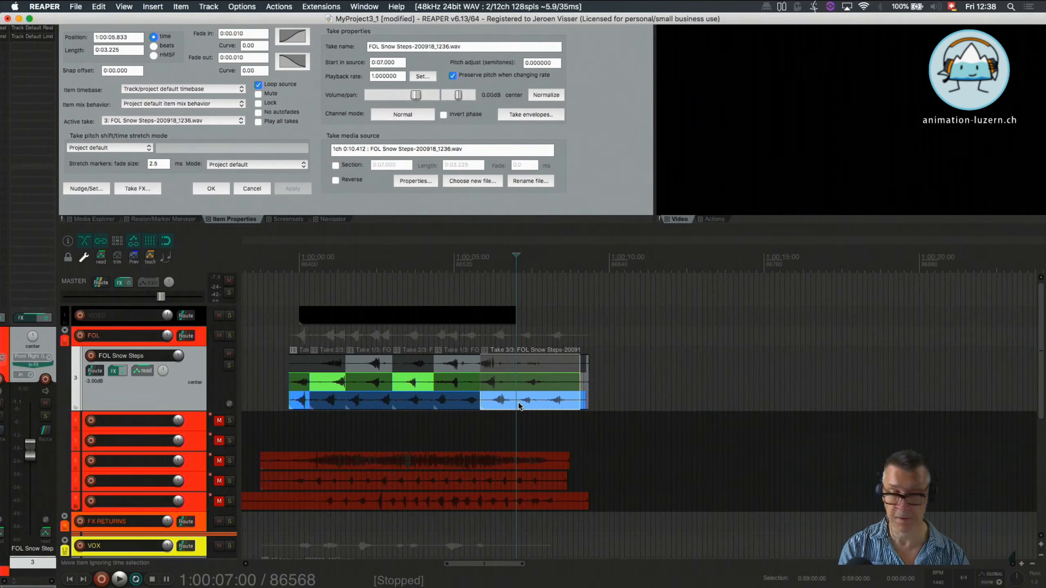
{"action": "key", "text": "s"}
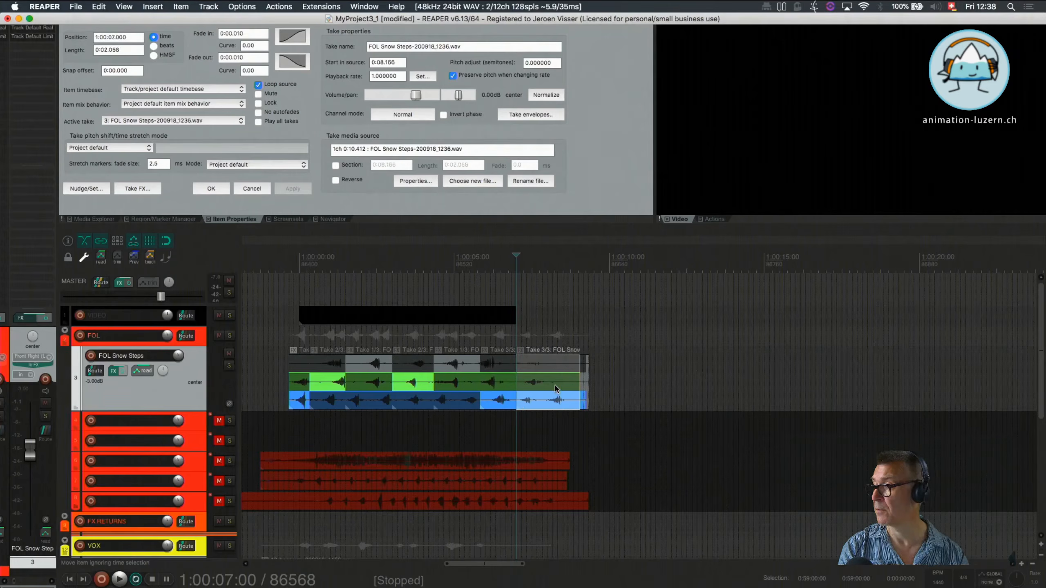
{"action": "left_click", "coordinate": [556, 389]}
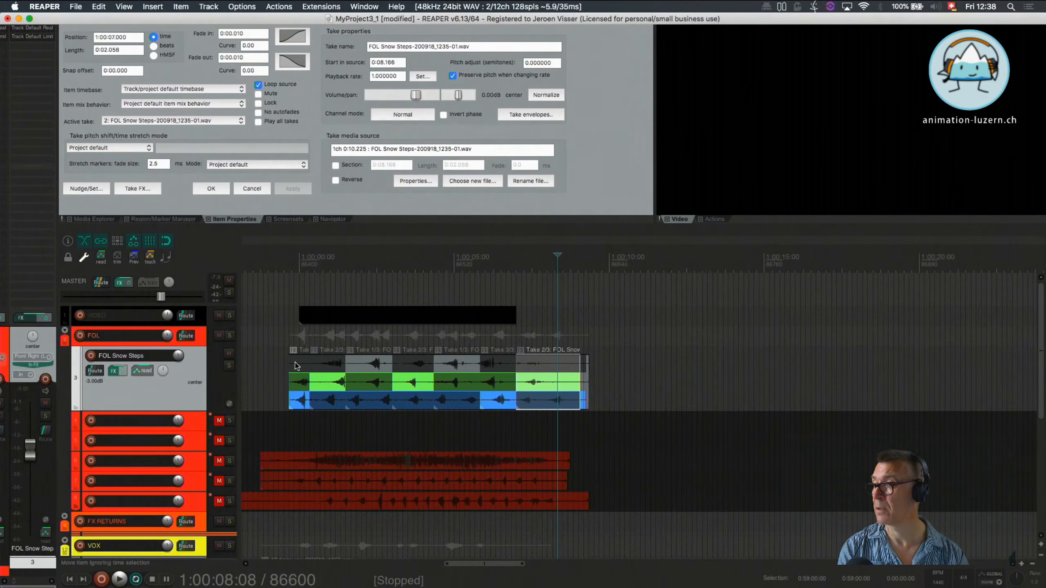
- Audition the comped snow steps against the video from 0:59:59:08
{"action": "left_click", "coordinate": [279, 266]}
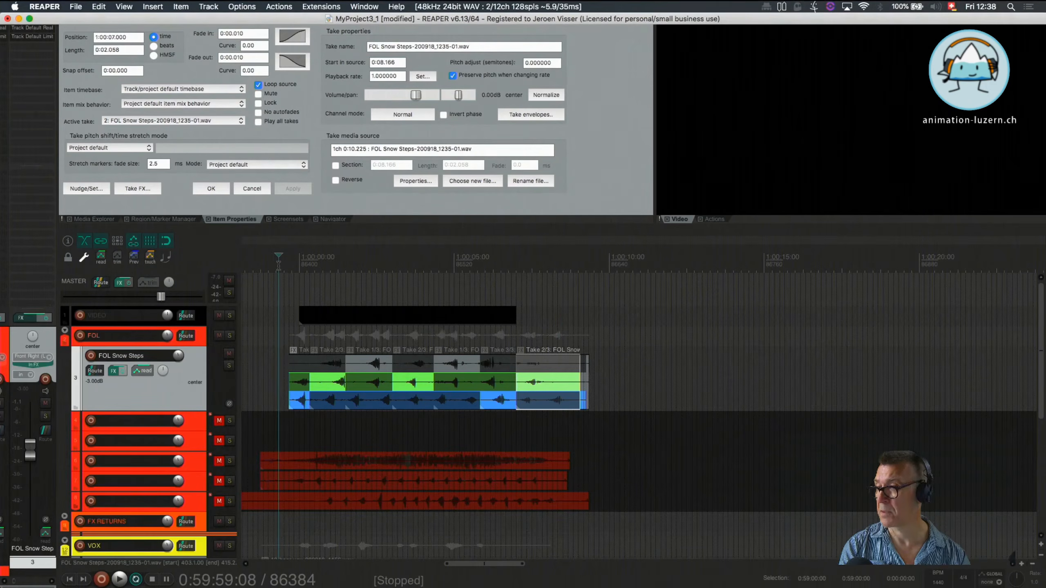
{"action": "key", "text": "space"}
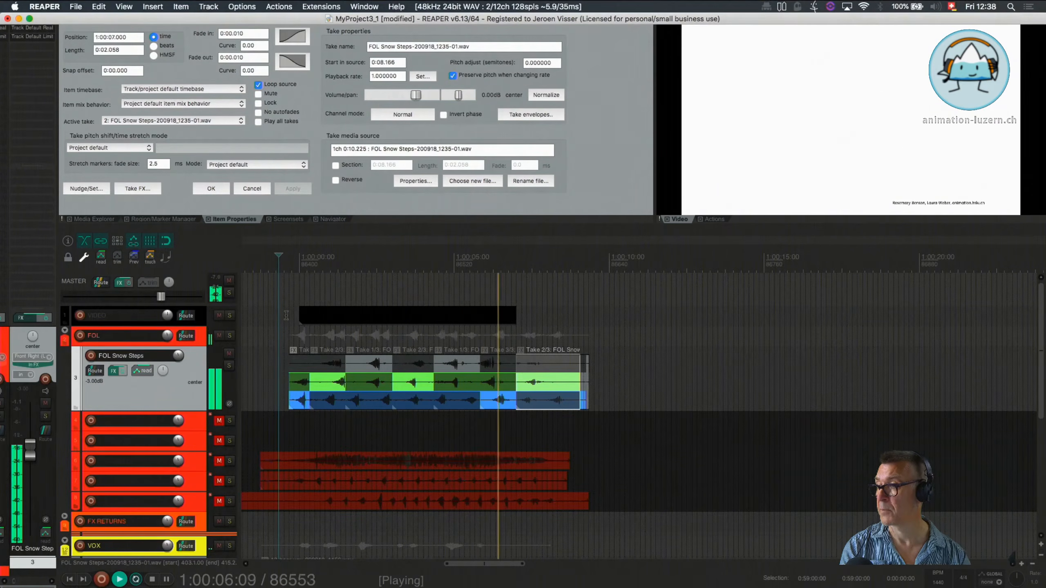
{"action": "key", "text": "space"}
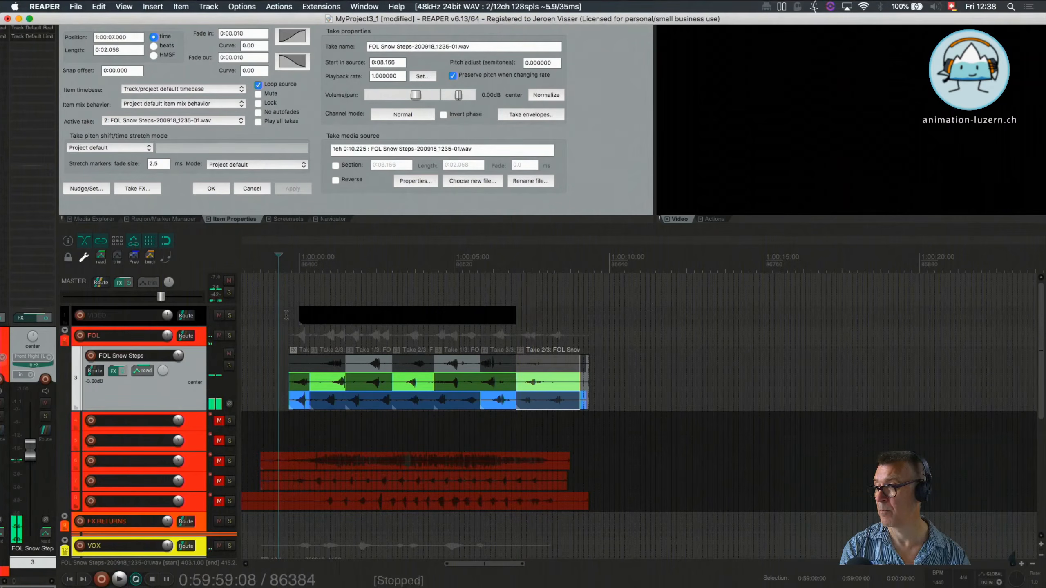
- Enlarge the FOL Snow Steps track and slip the second segment's audio earlier inside the item, to source start 0:01.832
{"action": "left_click_drag", "start_coordinate": [181, 409], "coordinate": [181, 483]}
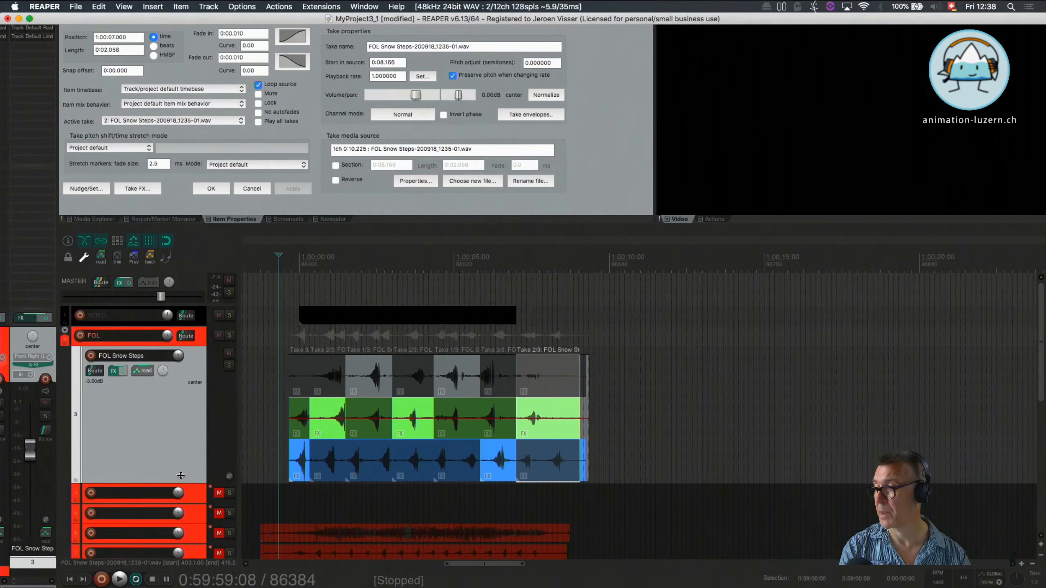
{"action": "left_click", "coordinate": [332, 424]}
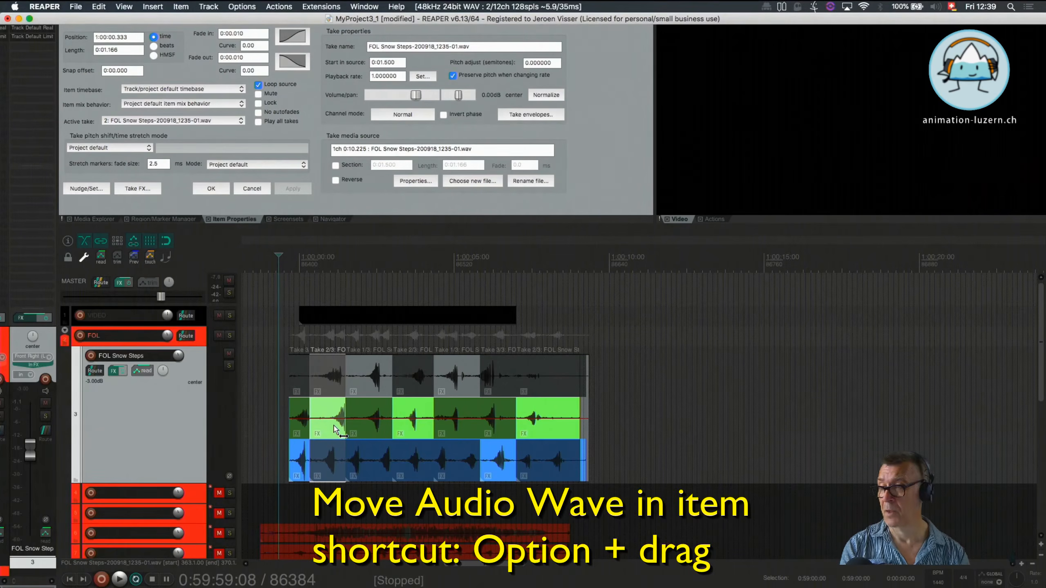
{"action": "left_click_drag", "start_coordinate": [334, 427], "coordinate": [322, 428]}
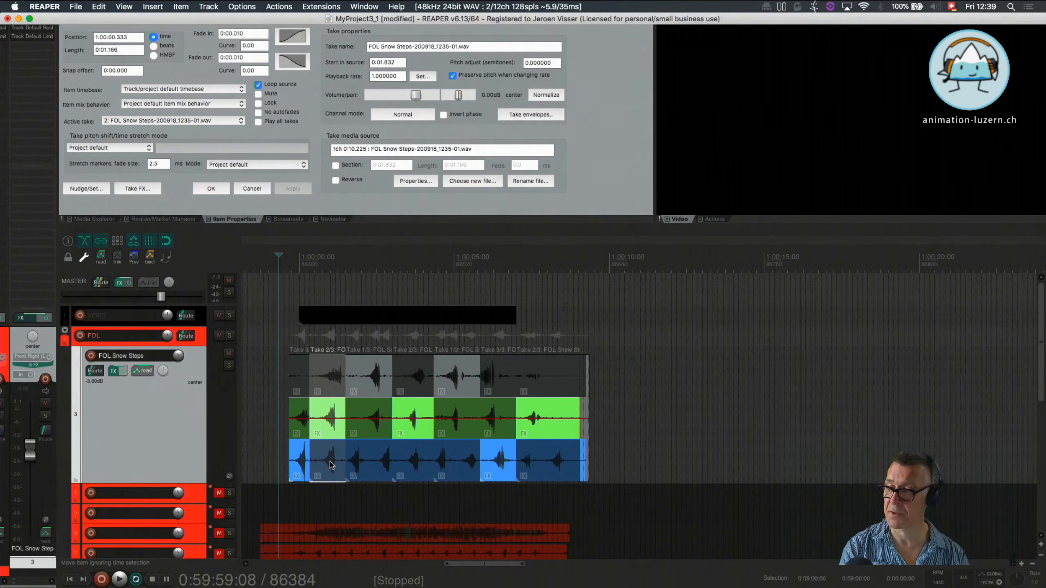
- Make take 2 active for the third segment, trim its start to 1:00:02.166 and delete the leftover item exposed in the gap
{"action": "left_click", "coordinate": [381, 428]}
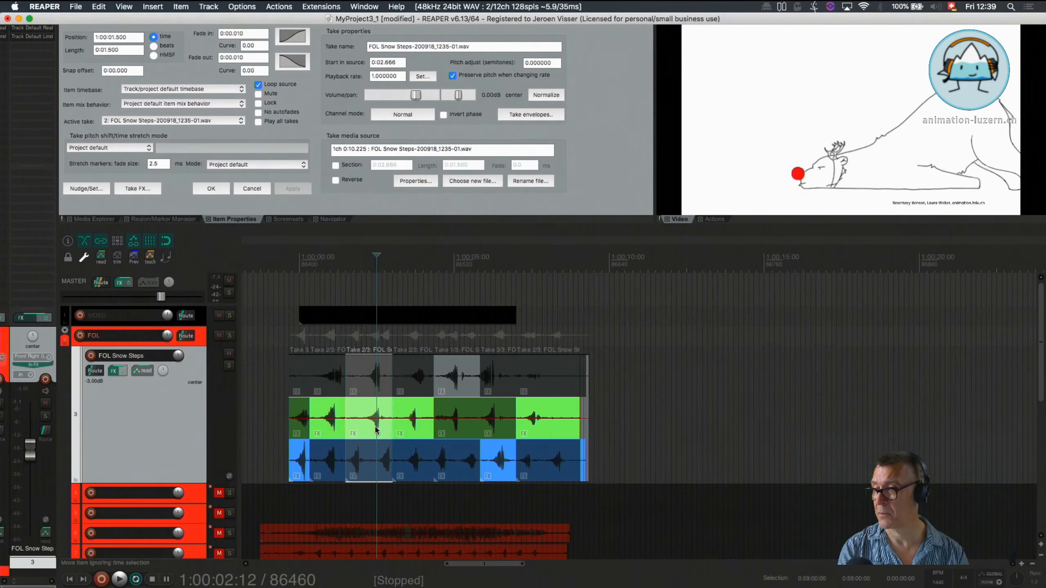
{"action": "mouse_move", "coordinate": [380, 431]}
{"action": "left_mouse_down"}
{"action": "mouse_move", "coordinate": [389, 433]}
{"action": "mouse_move", "coordinate": [348, 424]}
{"action": "mouse_move", "coordinate": [367, 425]}
{"action": "left_mouse_up"}
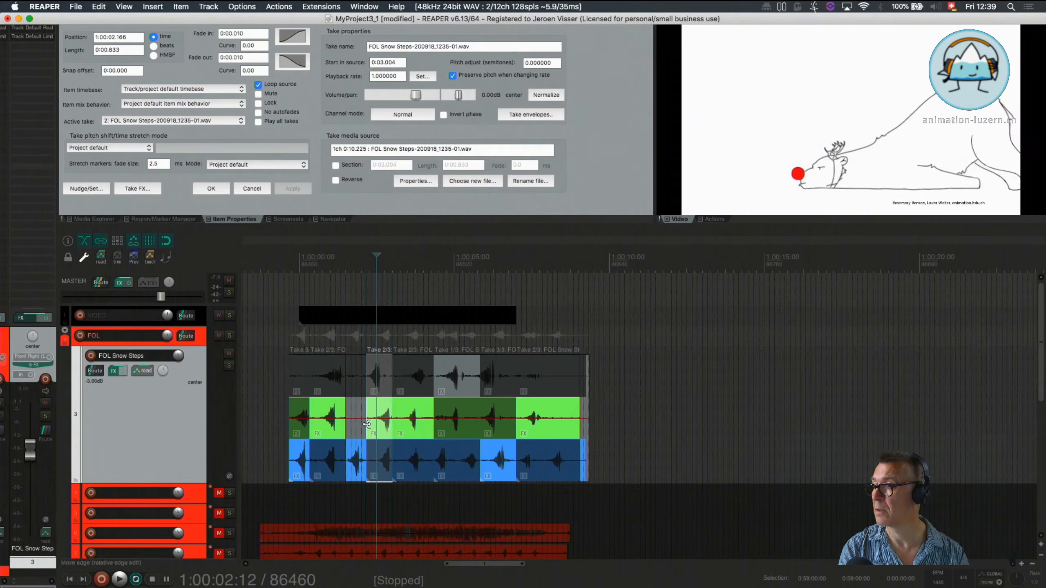
{"action": "left_click", "coordinate": [356, 455]}
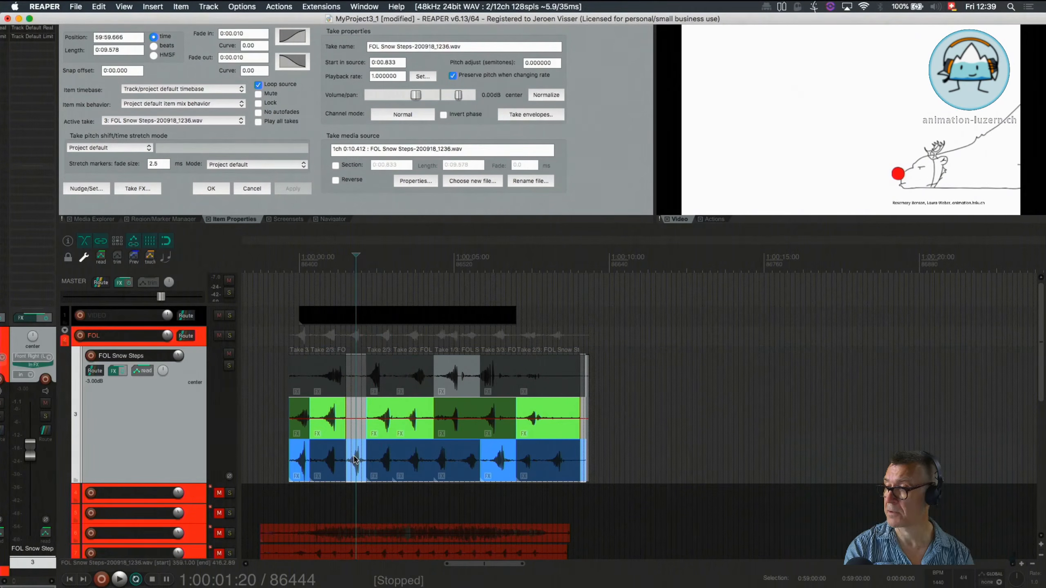
{"action": "key", "text": "Delete"}
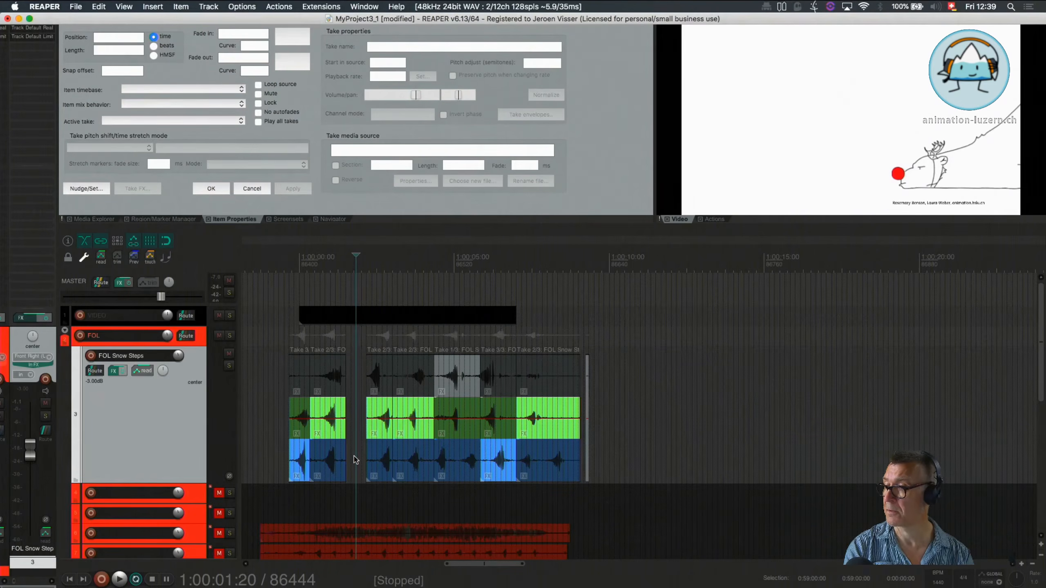
- Activate take 1 for the fourth and sixth segments and take 2 for the fifth, and slip the sixth's audio to source start 0:05.820
{"action": "left_click", "coordinate": [419, 390]}
{"action": "left_click", "coordinate": [470, 431]}
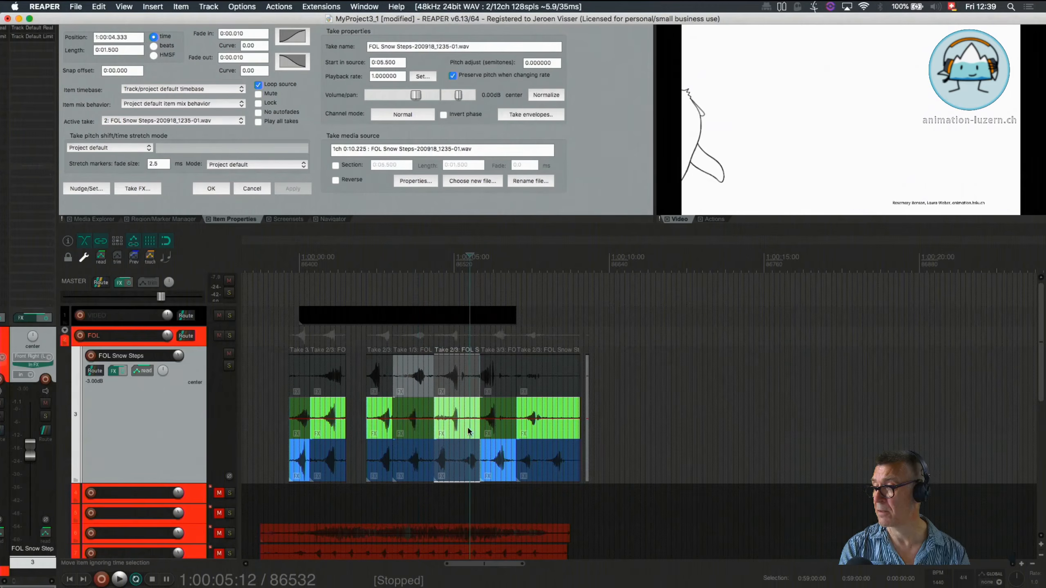
{"action": "left_click", "coordinate": [495, 386]}
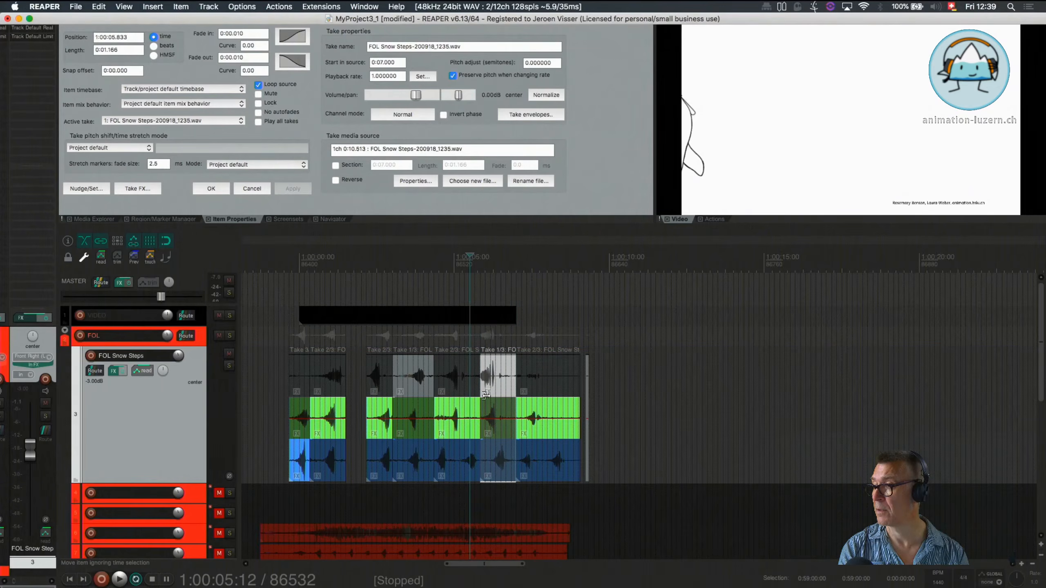
{"action": "left_click_drag", "start_coordinate": [488, 376], "coordinate": [531, 383]}
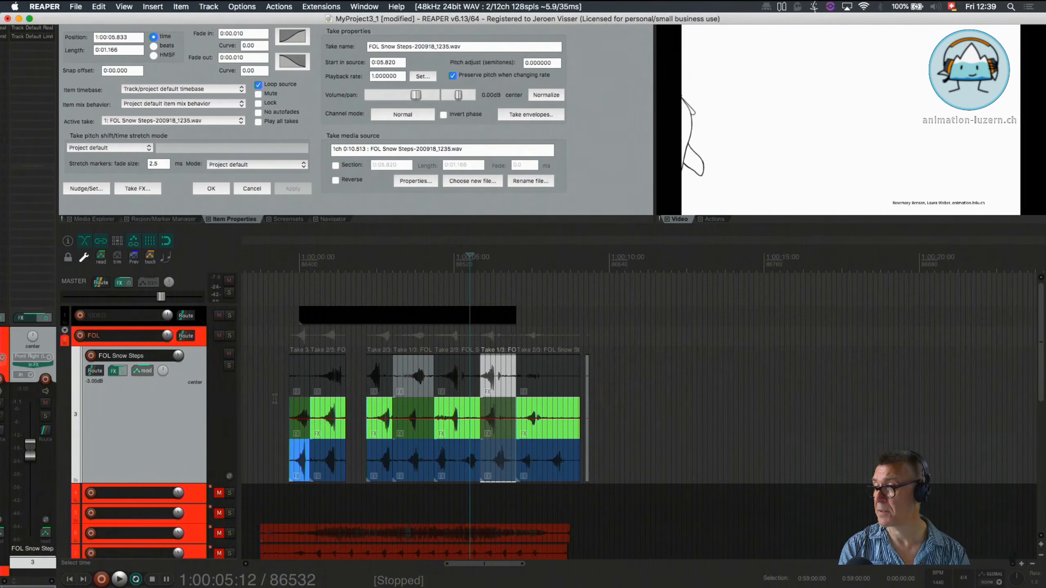
- Lock all the comped snow step segments and play the result from 0:59:59:16
{"action": "left_click_drag", "start_coordinate": [264, 373], "coordinate": [660, 466]}
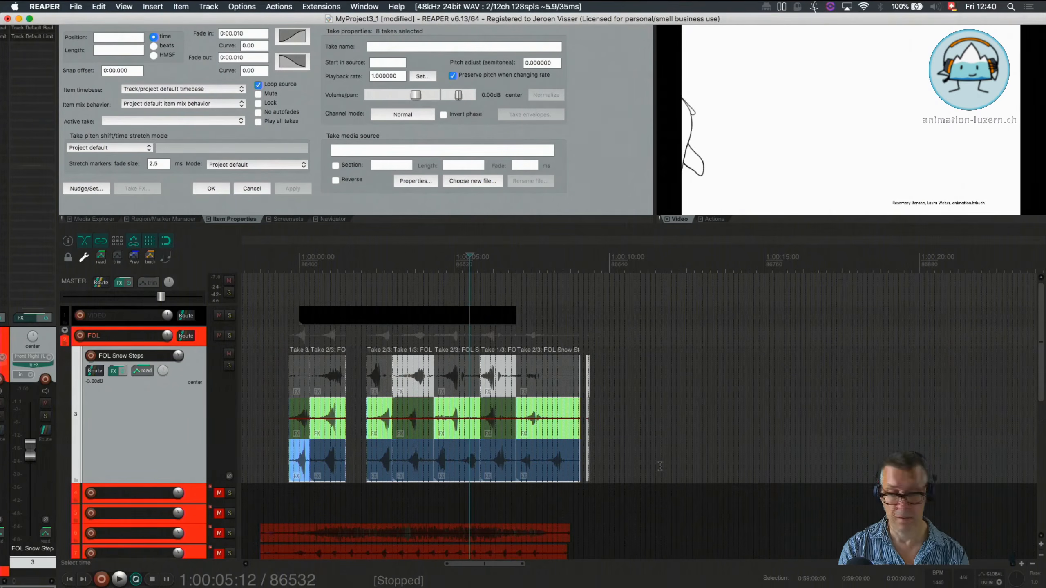
{"action": "key", "text": "l"}
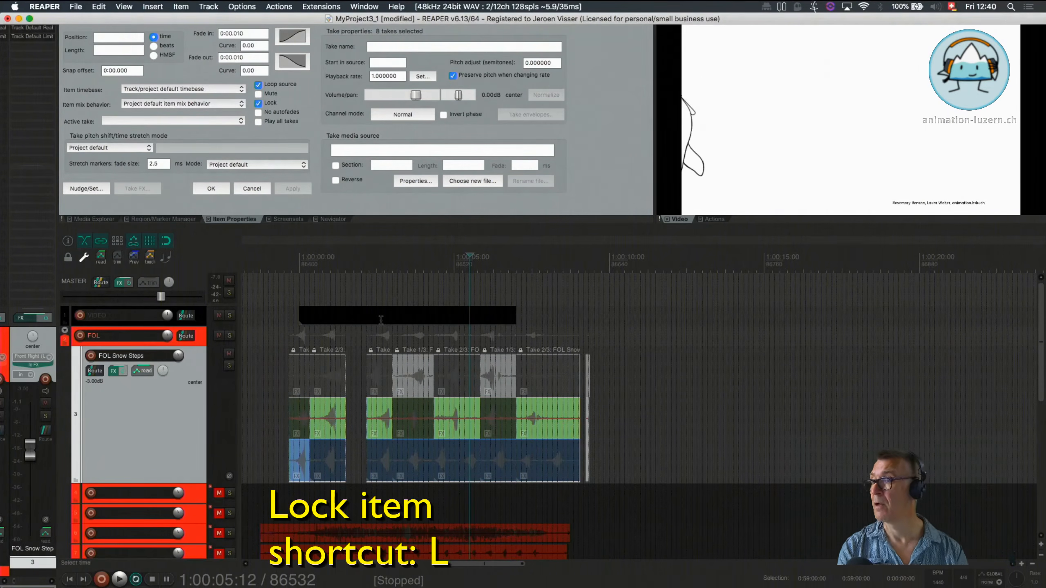
{"action": "left_click", "coordinate": [290, 266]}
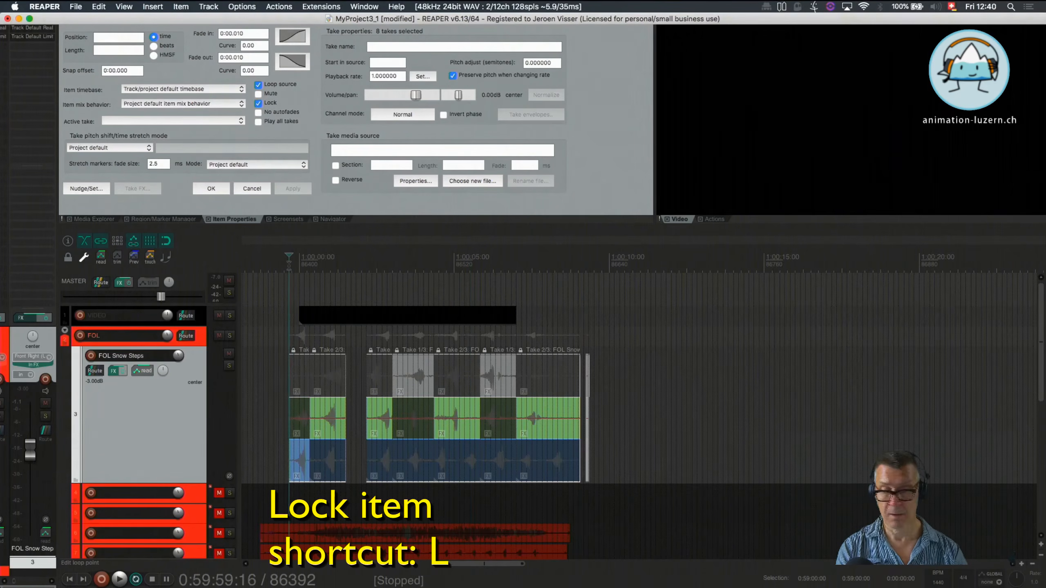
{"action": "key", "text": "space"}
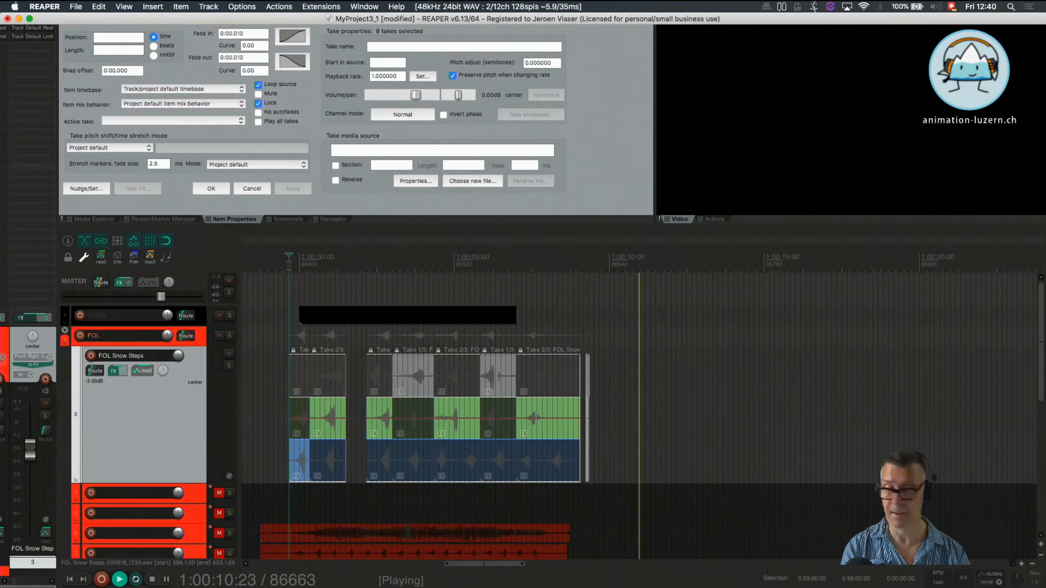
{"action": "key", "text": "space"}
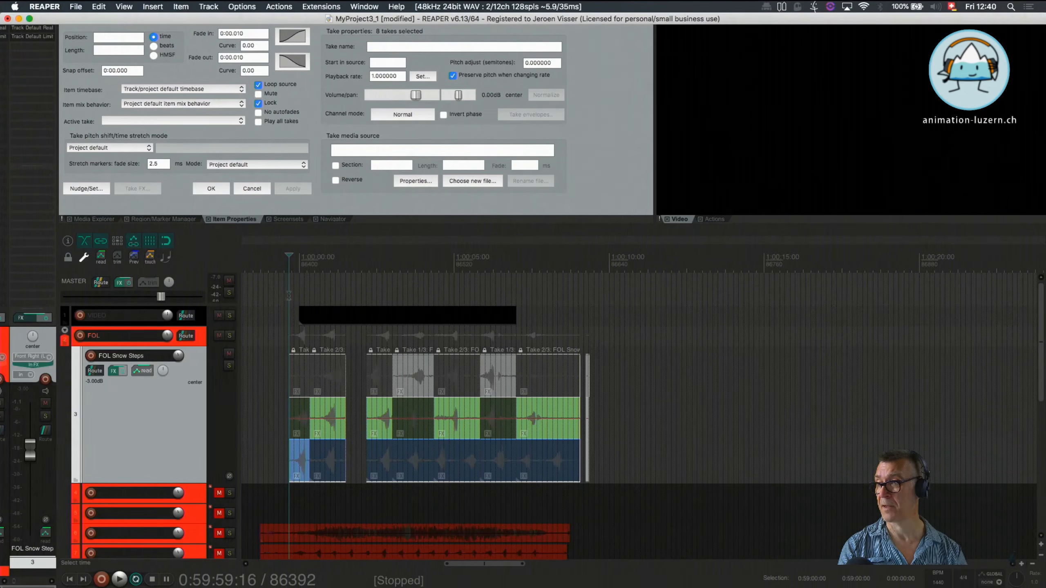
- Set a time selection from 0:59:59:16 to 1:00:09:04 and render the locked segments as a new take
{"action": "left_click_drag", "start_coordinate": [288, 298], "coordinate": [581, 305]}
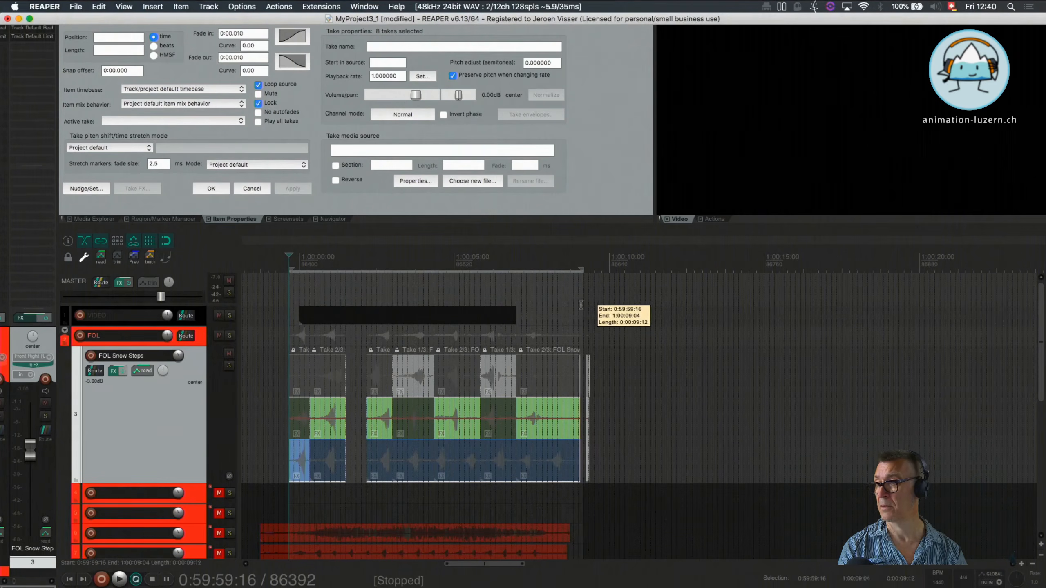
{"action": "right_click", "coordinate": [308, 379]}
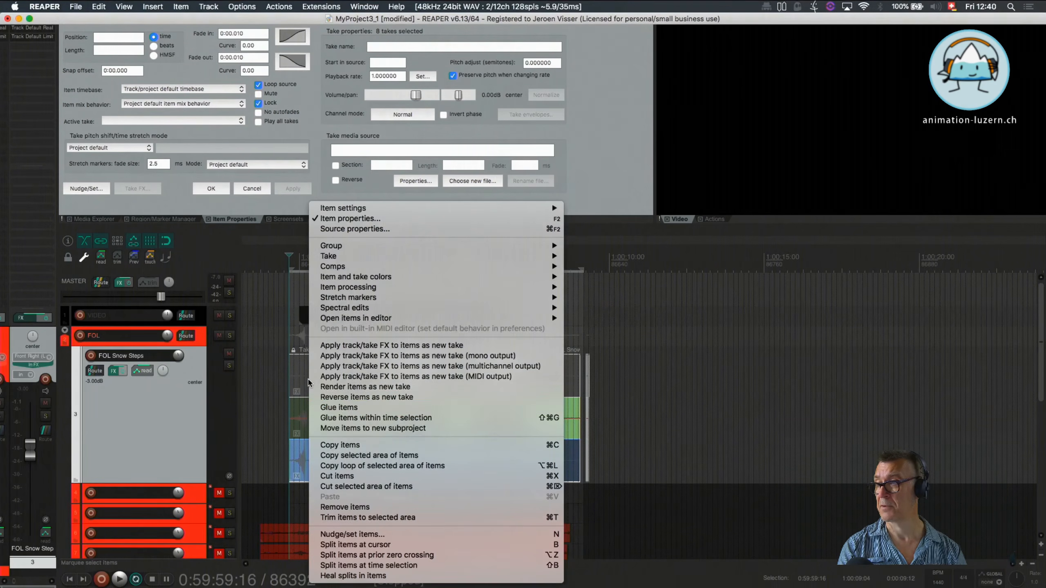
{"action": "left_click", "coordinate": [367, 389]}
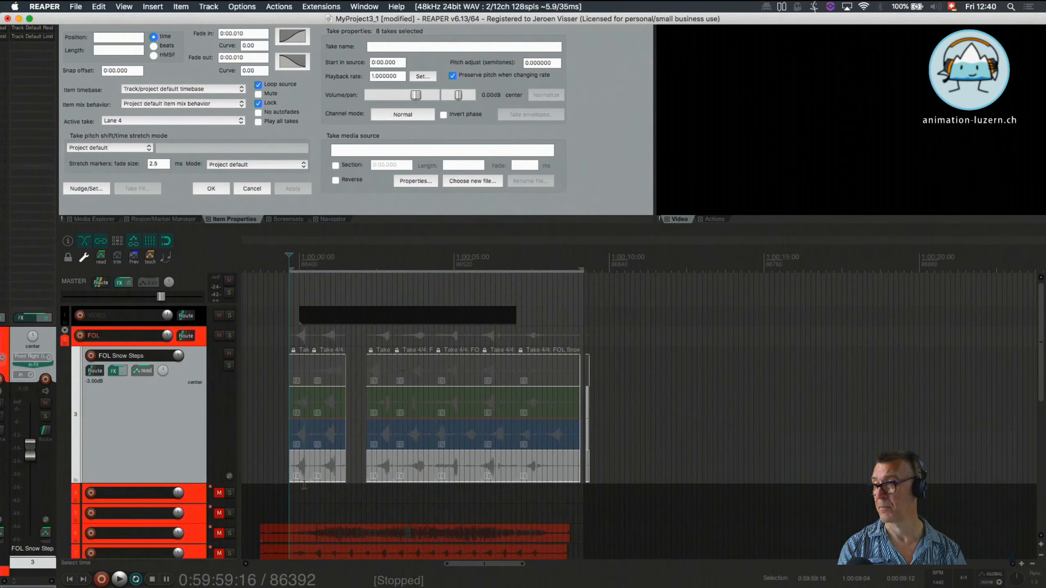
{"action": "left_click", "coordinate": [479, 477]}
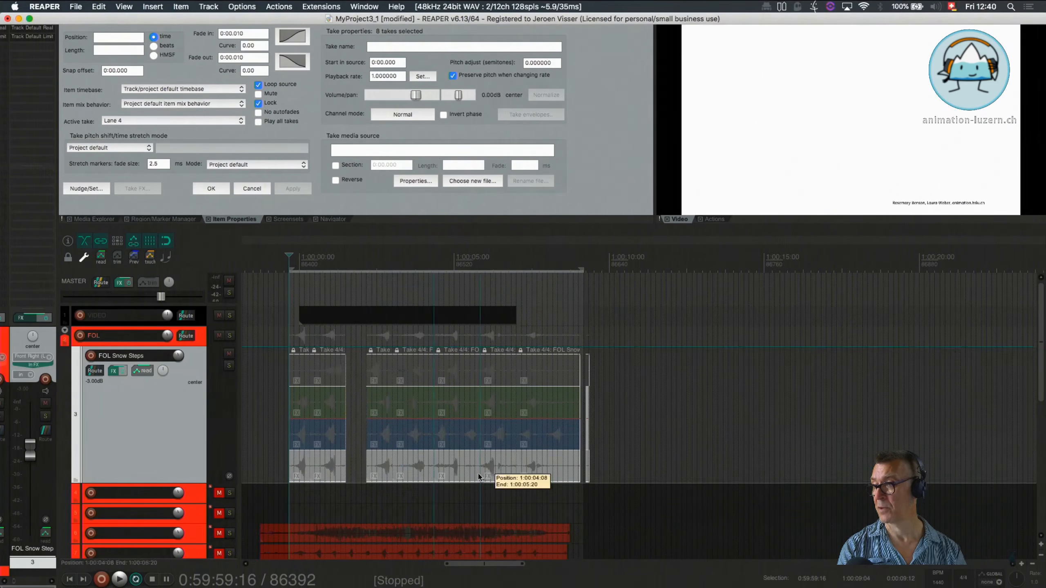
- Select the seven step segments and cycle their active take forward through all the lanes
{"action": "left_click", "coordinate": [314, 468]}
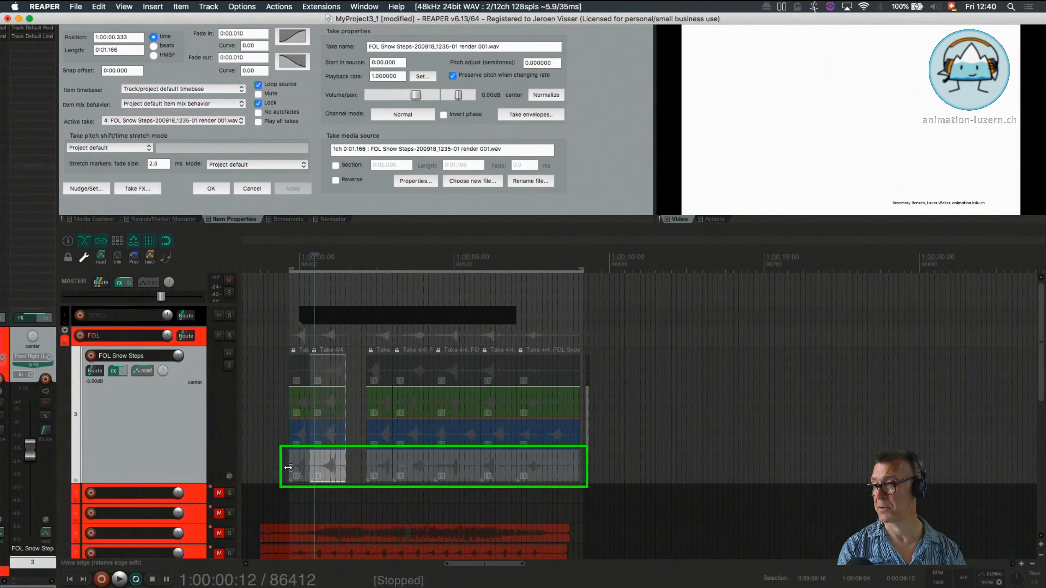
{"action": "left_click", "coordinate": [527, 474], "text": "shift"}
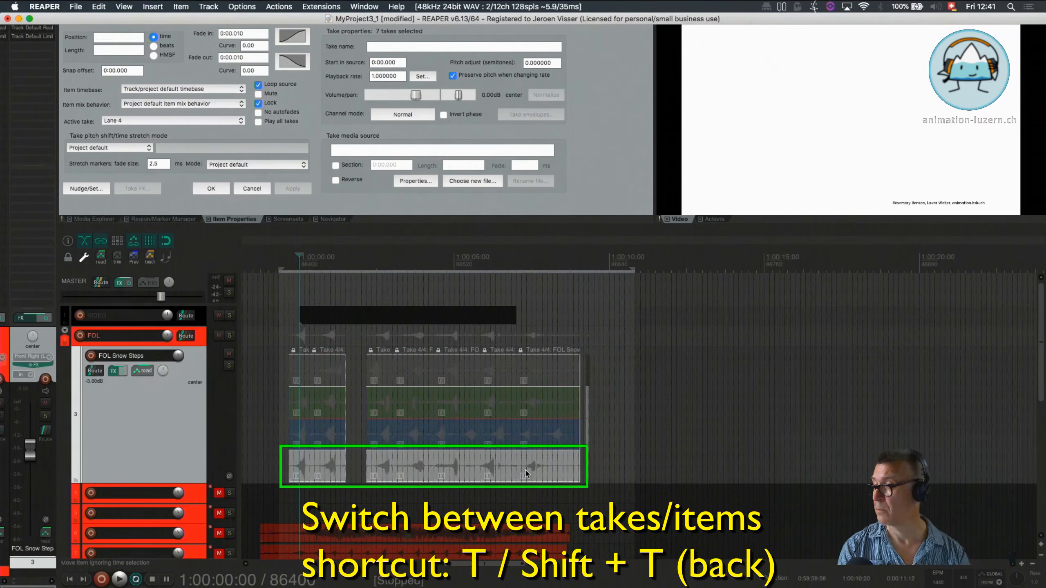
{"action": "key", "text": "t"}
{"action": "key", "text": "t"}
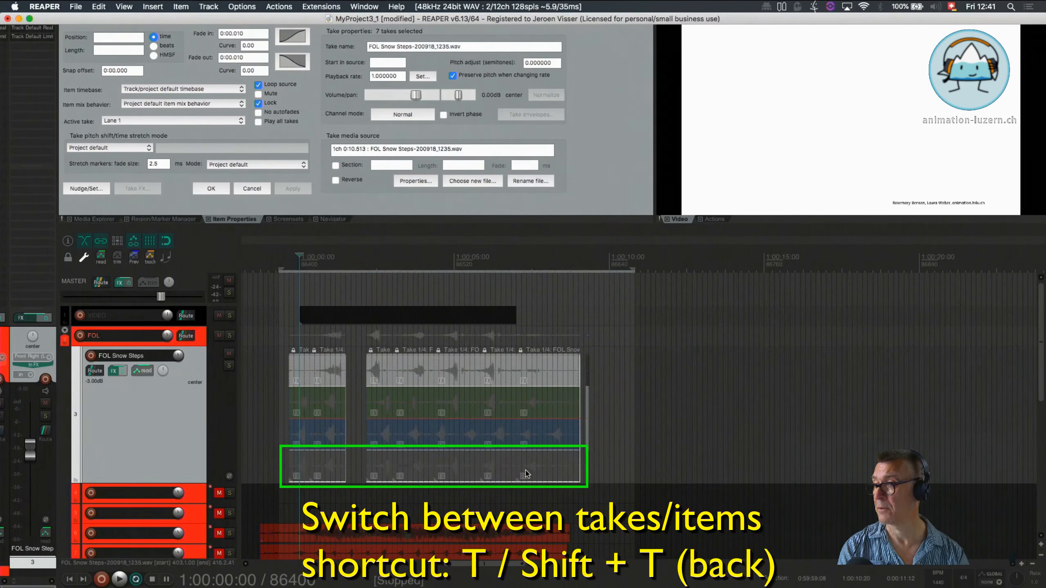
{"action": "key", "text": "t"}
{"action": "key", "text": "t"}
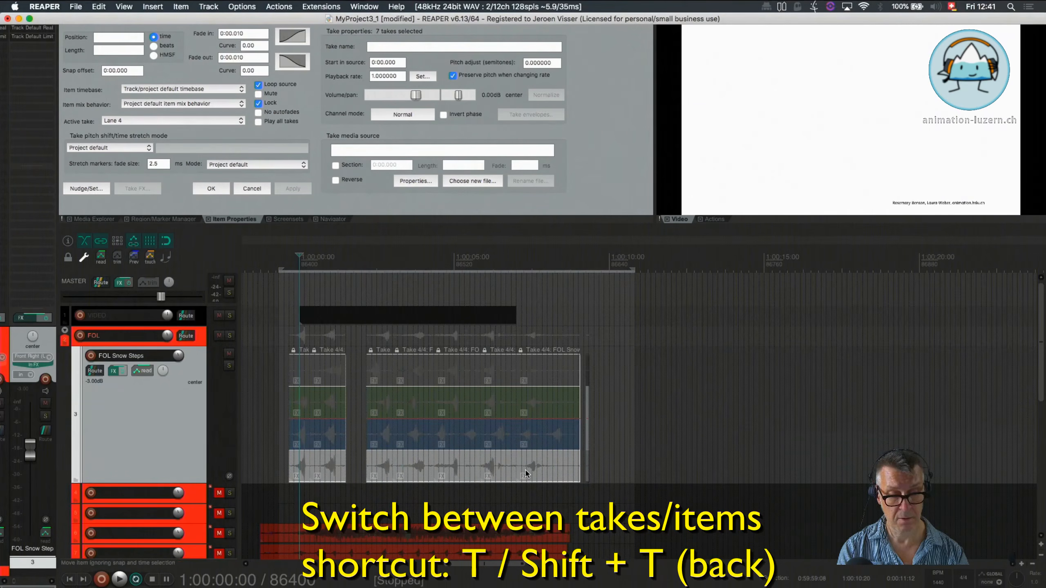
- Cycle the seven segments' active take backward to the rendered take 4 and crop the segments to that take
{"action": "key", "text": "shift+t"}
{"action": "key", "text": "shift+t"}
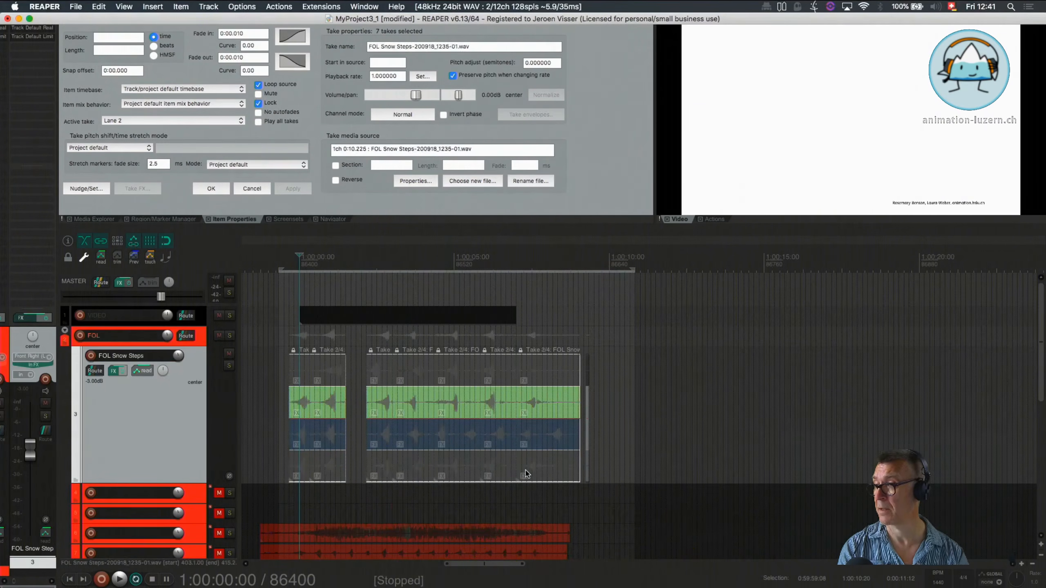
{"action": "key", "text": "shift+t"}
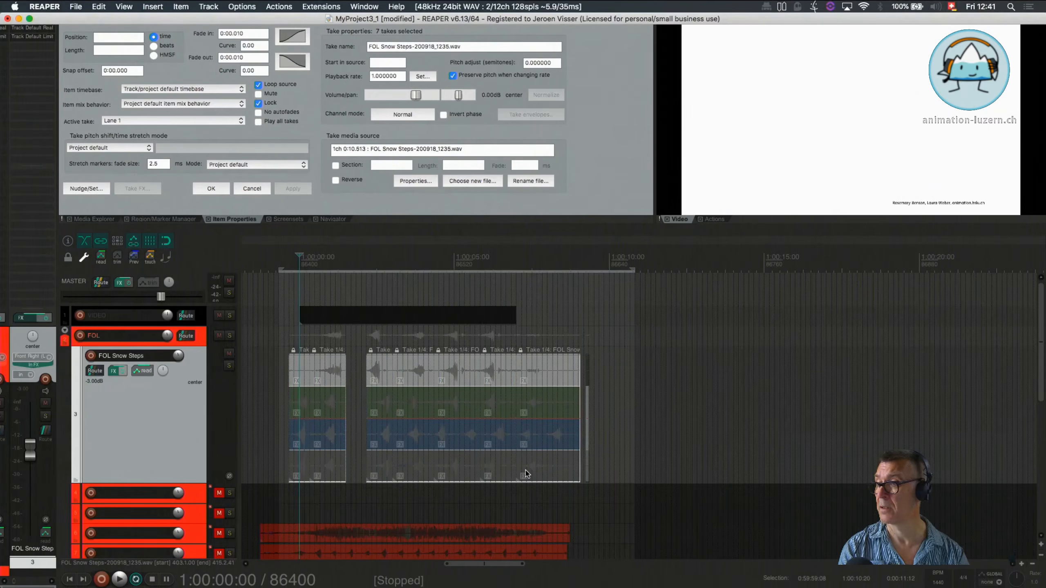
{"action": "key", "text": "shift+t"}
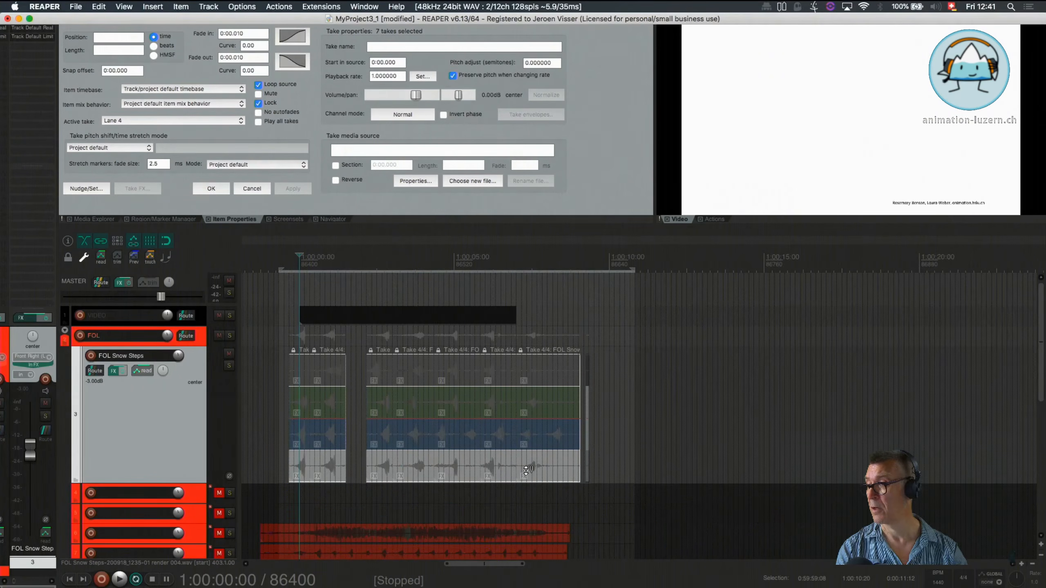
{"action": "key", "text": "alt+shift+t"}
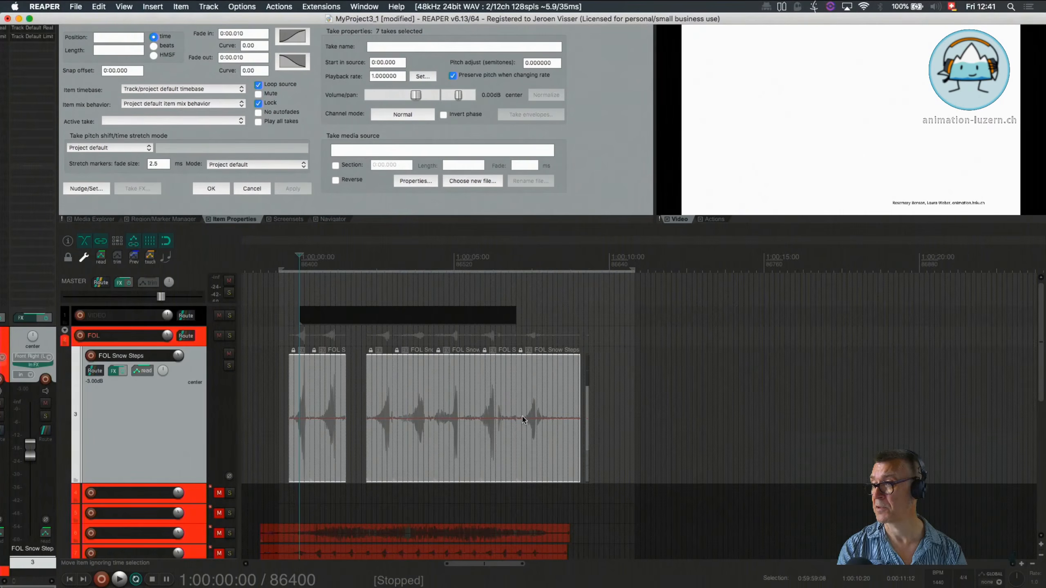
{"action": "left_click", "coordinate": [286, 385]}
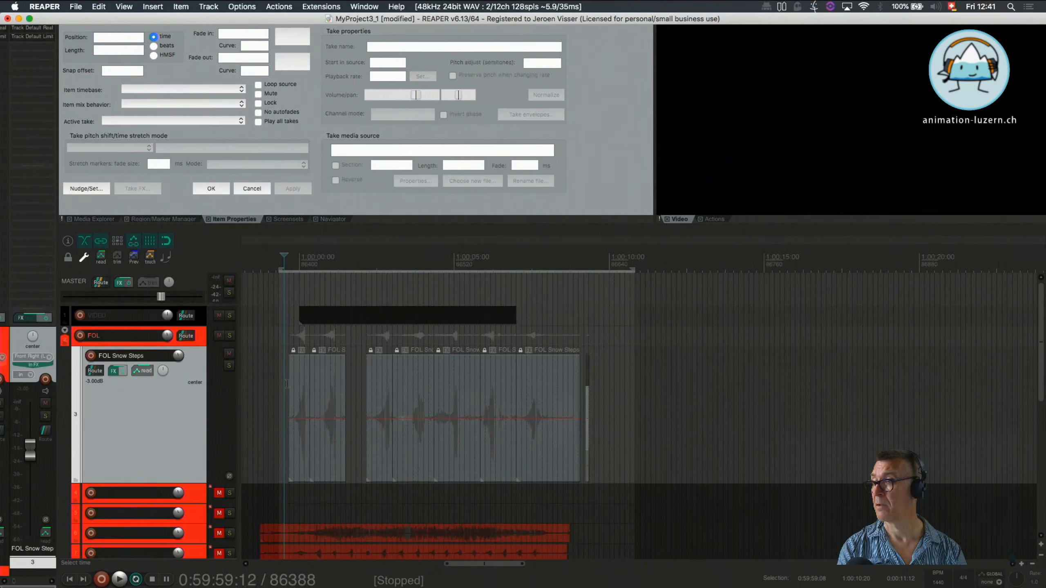
- Set a time selection from 0:59:59:12 to 1:00:09:00 and glue all seven rendered segments into one item
{"action": "left_click_drag", "start_coordinate": [286, 385], "coordinate": [579, 425]}
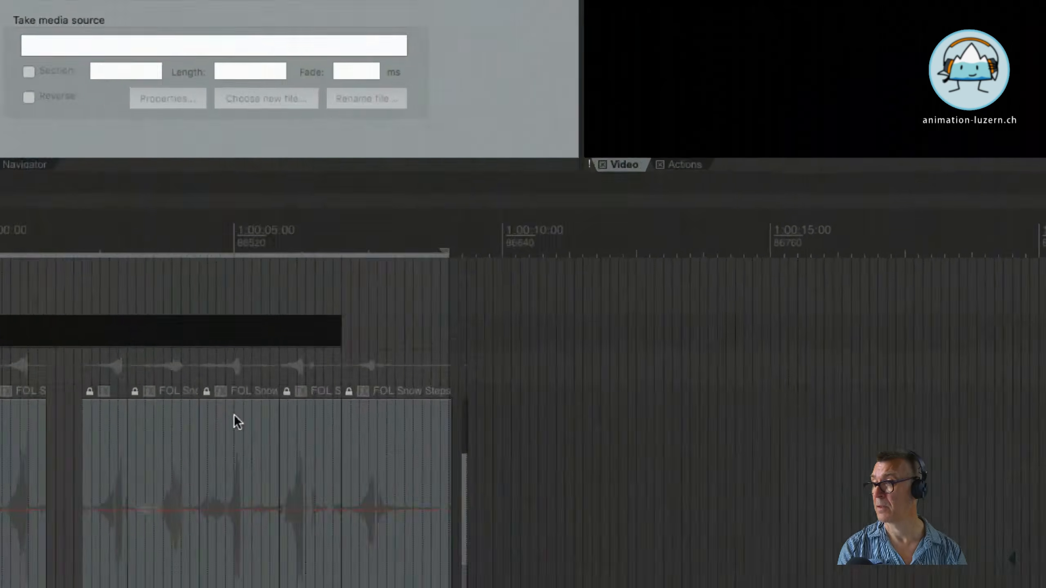
{"action": "right_click", "coordinate": [455, 365]}
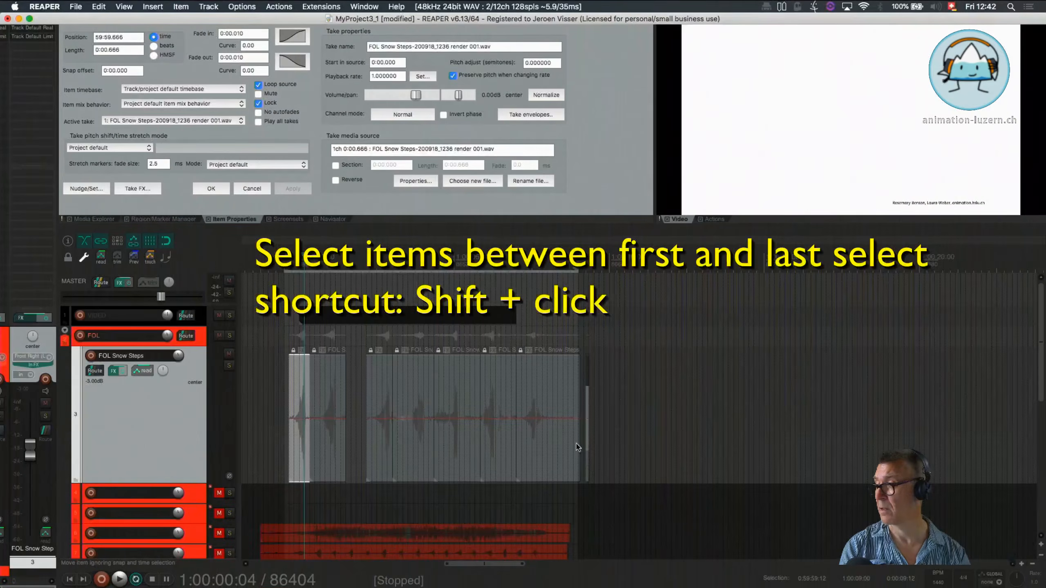
{"action": "left_click", "coordinate": [577, 447], "text": "shift"}
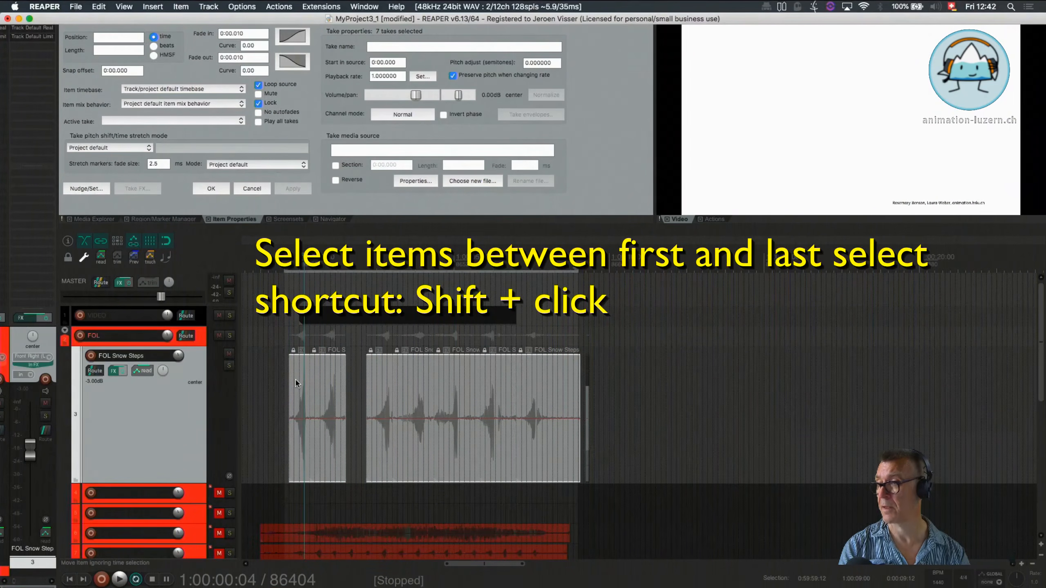
{"action": "right_click", "coordinate": [566, 387]}
{"action": "left_click", "coordinate": [585, 408]}
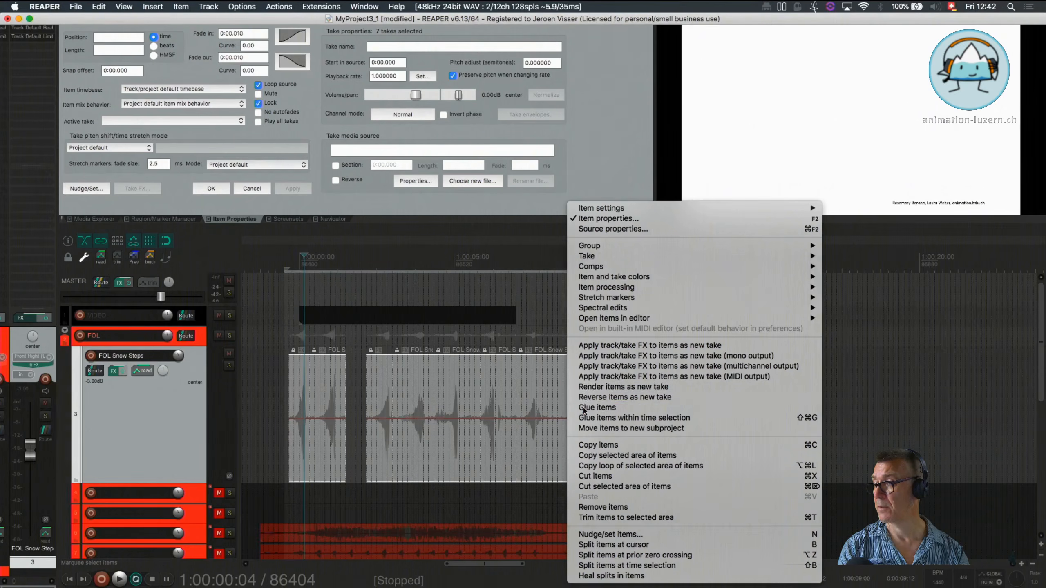
{"action": "left_click", "coordinate": [356, 456]}
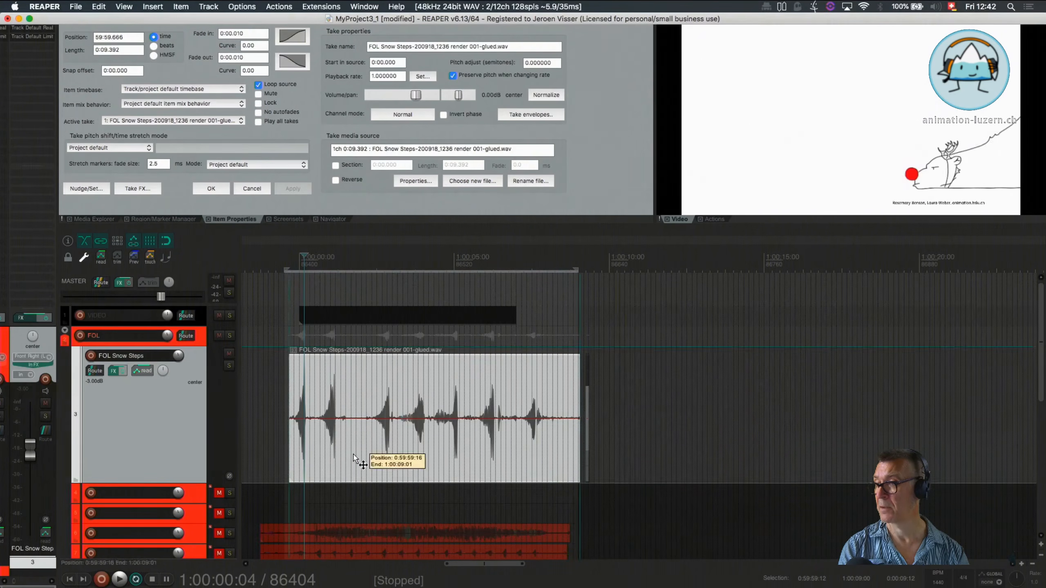